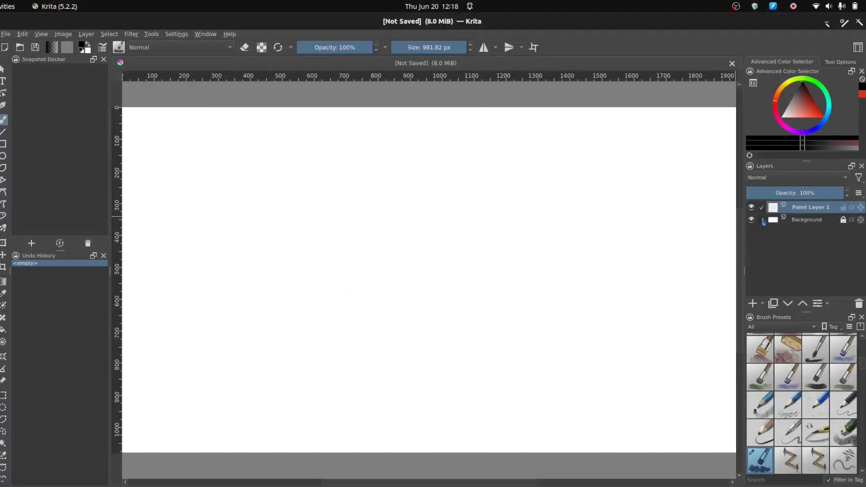
# Hide the Background layer to work on transparency and set the brush size to 45 px
pyautogui.click(752, 221)
pyautogui.click(551, 290)
pyautogui.hotkey('ctrl', 'z')
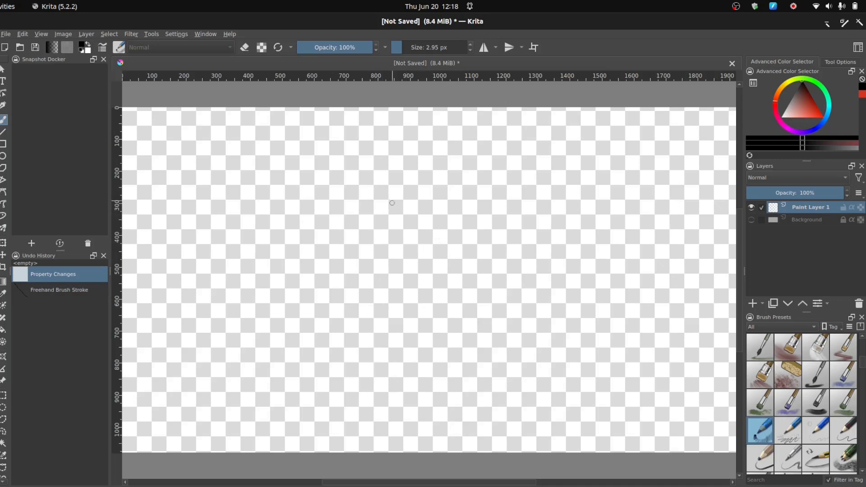
pyautogui.moveTo(355, 243); pyautogui.dragTo(397, 244)
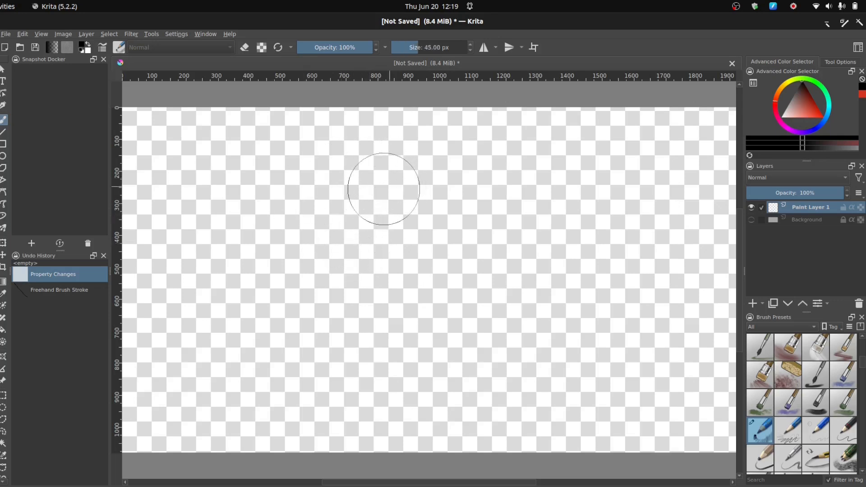
# Paint four soft black strokes on Paint Layer 1: a long curve, a short dash and a smaller arc below it, and a short dab beside the curve's top
pyautogui.moveTo(297, 167)
pyautogui.mouseDown()
pyautogui.moveTo(349, 232)
pyautogui.moveTo(432, 259)
pyautogui.mouseUp()
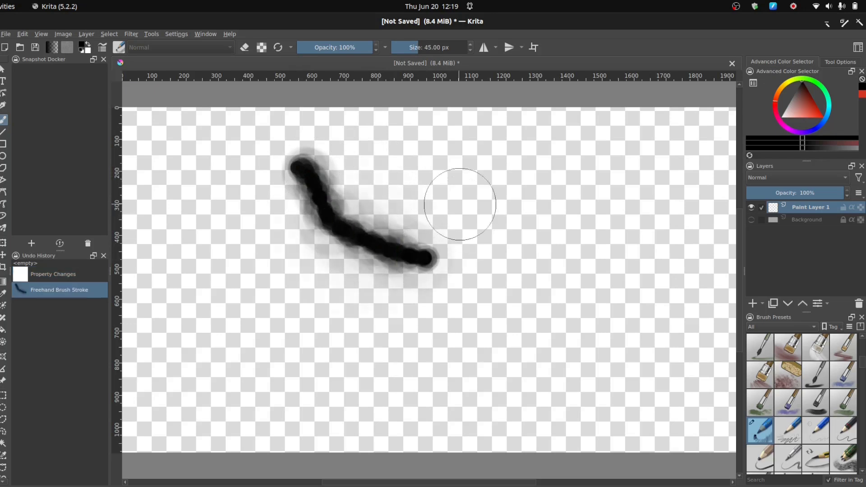
pyautogui.moveTo(404, 318)
pyautogui.mouseDown()
pyautogui.moveTo(371, 319)
pyautogui.moveTo(347, 309)
pyautogui.mouseUp()
pyautogui.moveTo(407, 368)
pyautogui.mouseDown()
pyautogui.moveTo(355, 377)
pyautogui.moveTo(322, 425)
pyautogui.mouseUp()
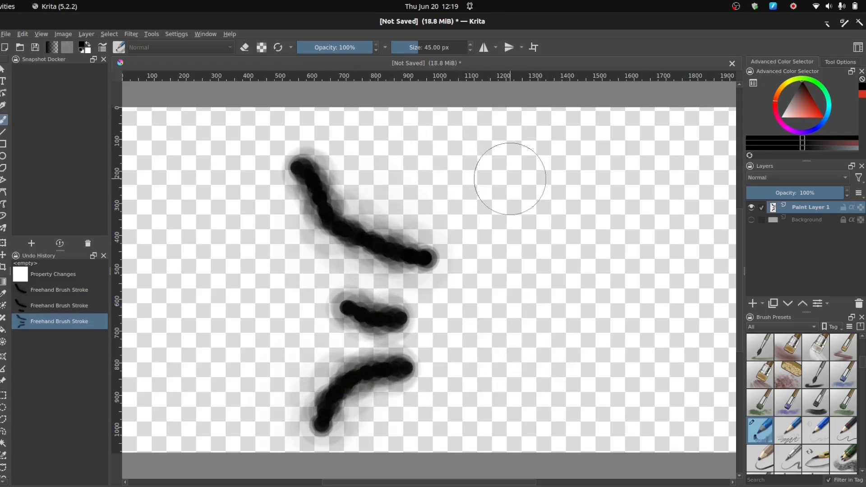
pyautogui.moveTo(428, 160); pyautogui.dragTo(450, 177)
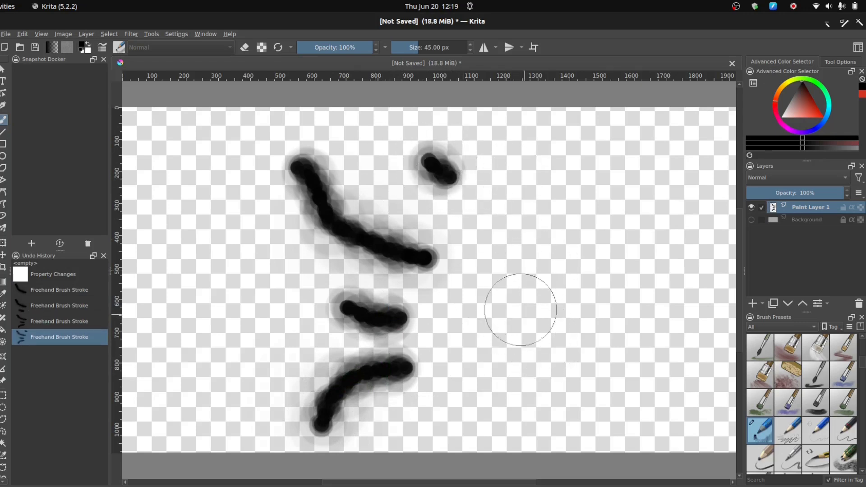
pyautogui.moveTo(231, 140); pyautogui.dragTo(704, 270)
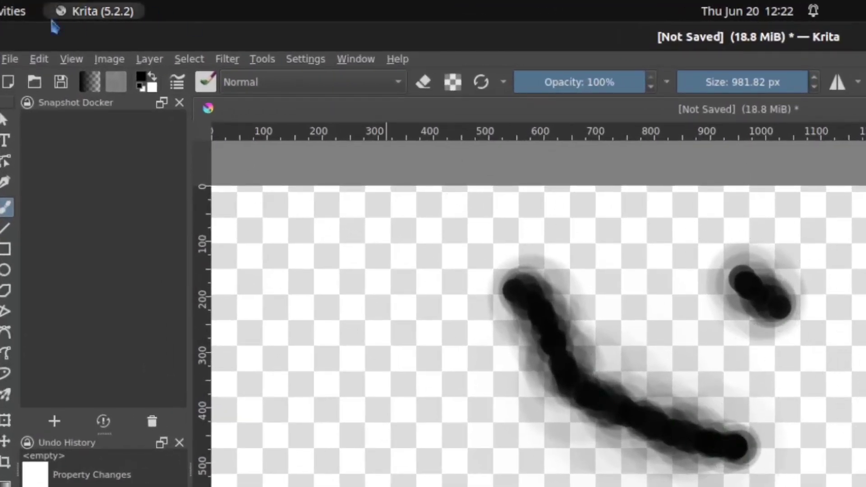
# Export the drawing to the BRUSHES folder as the PNG image Curved Tip 1.png, storing the alpha channel
pyautogui.click(10, 58)
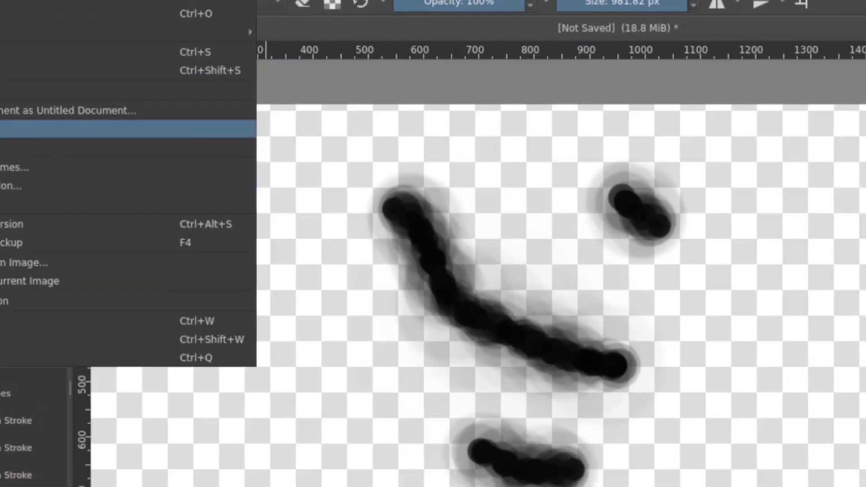
pyautogui.click(40, 210)
pyautogui.click(252, 406)
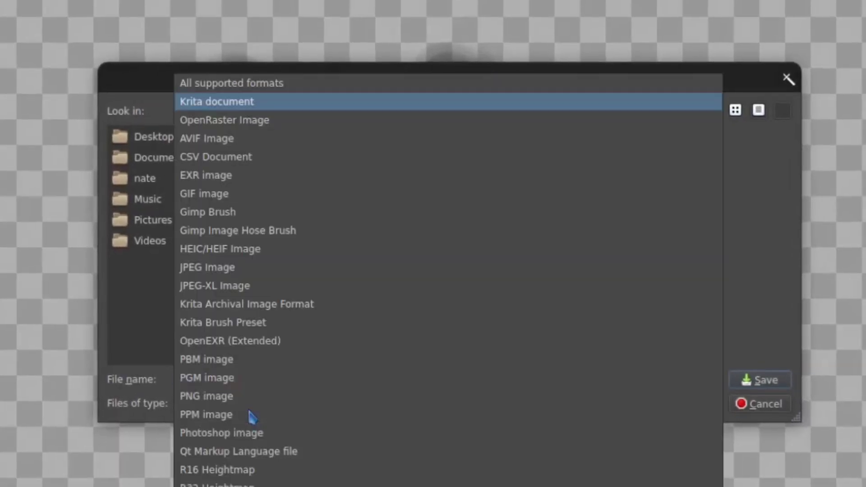
pyautogui.click(250, 397)
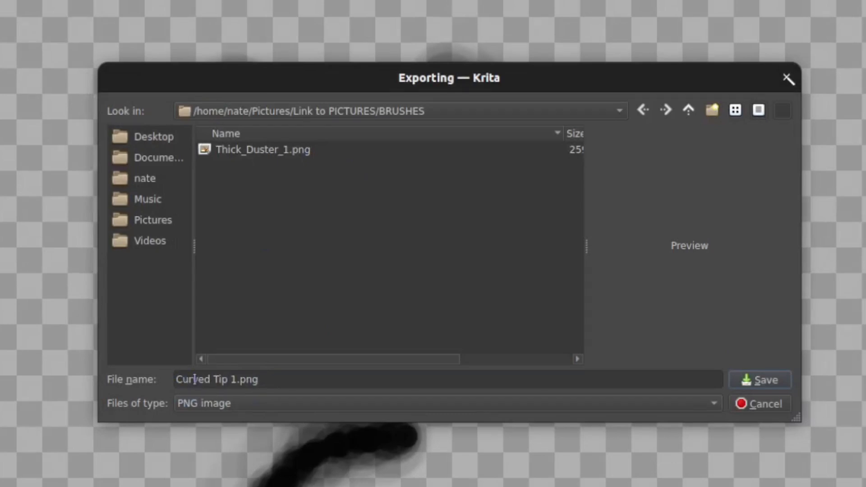
pyautogui.click(767, 383)
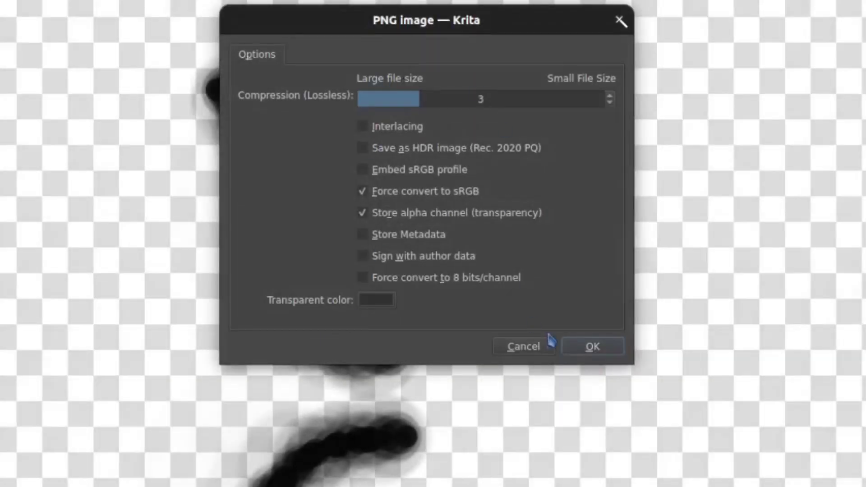
pyautogui.click(591, 352)
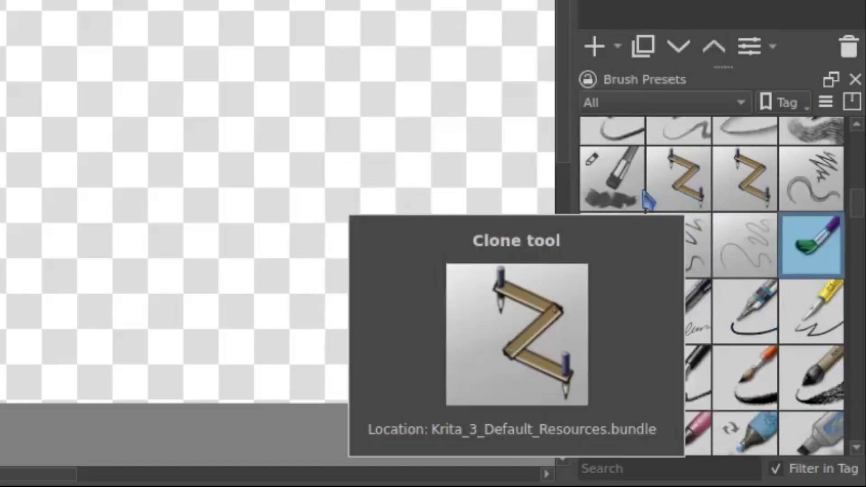
# Choose the Circle Bristles Thick 1 preset and open it in the Brush Editor
pyautogui.click(625, 193)
pyautogui.moveTo(2, 291); pyautogui.dragTo(111, 5)
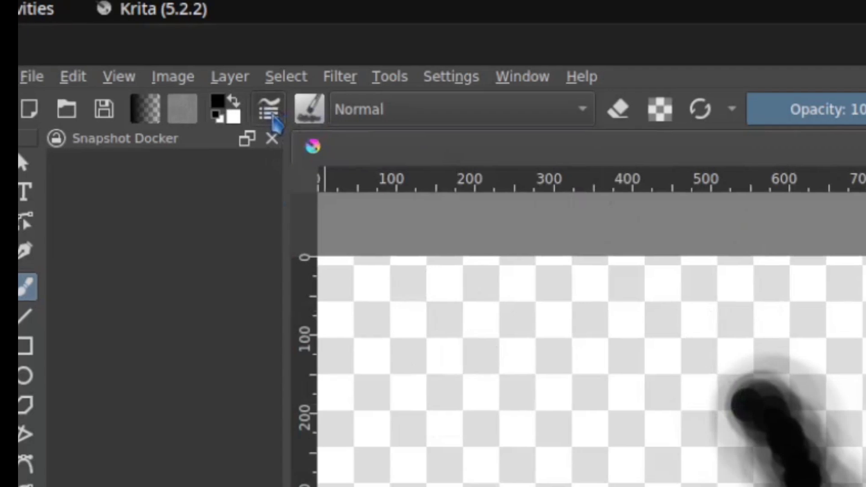
pyautogui.click(302, 129)
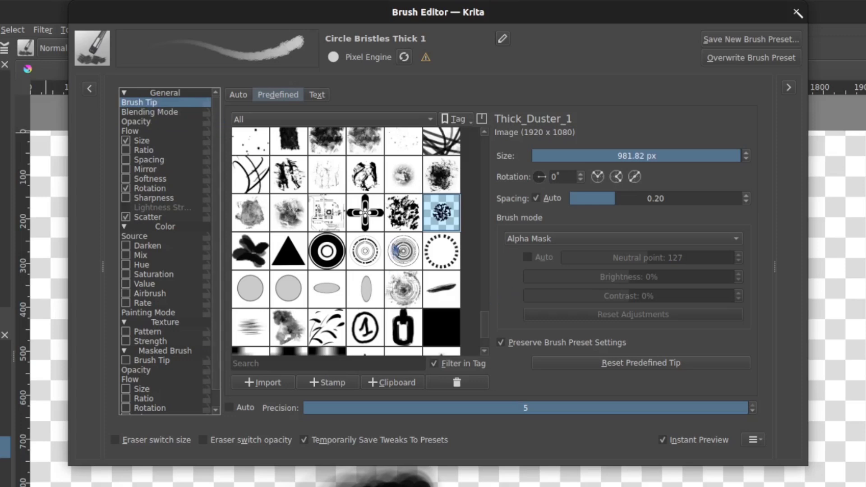
# Import Curved Tip 1.png as a predefined brush tip and select it for the brush
pyautogui.click(273, 386)
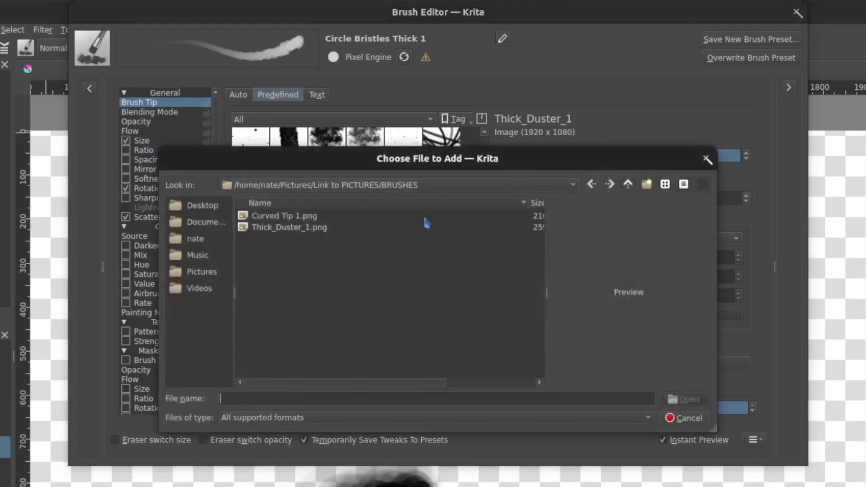
pyautogui.click(290, 217)
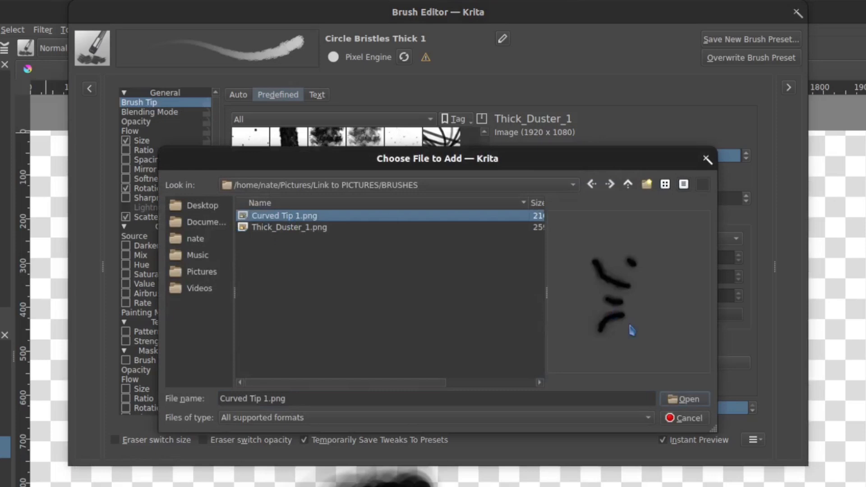
pyautogui.click(694, 401)
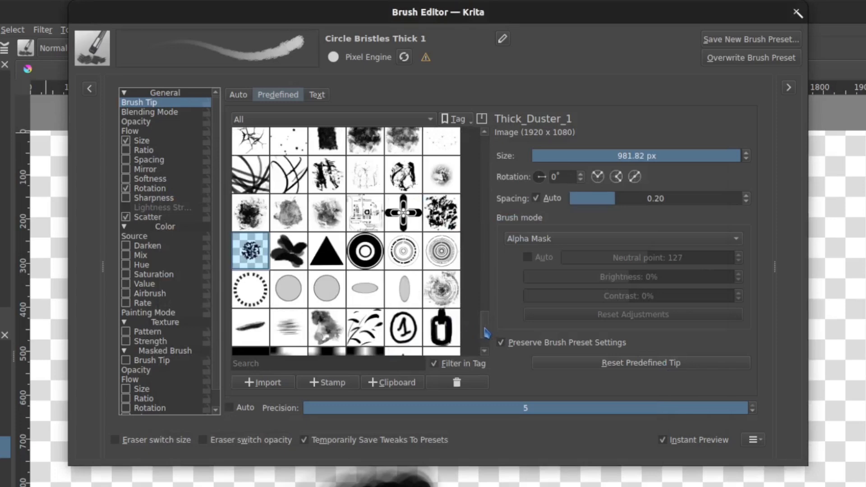
pyautogui.moveTo(487, 333)
pyautogui.mouseDown()
pyautogui.moveTo(490, 321)
pyautogui.moveTo(496, 341)
pyautogui.moveTo(485, 283)
pyautogui.moveTo(487, 200)
pyautogui.moveTo(482, 212)
pyautogui.mouseUp()
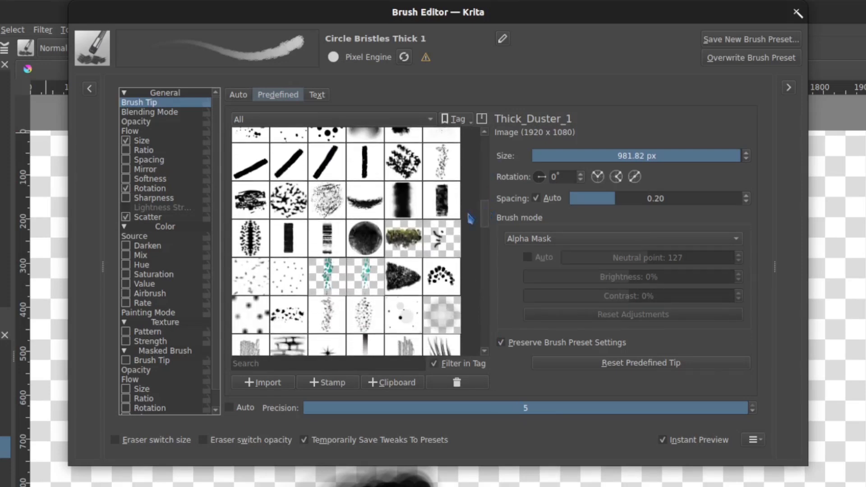
pyautogui.moveTo(445, 241)
pyautogui.click(449, 246)
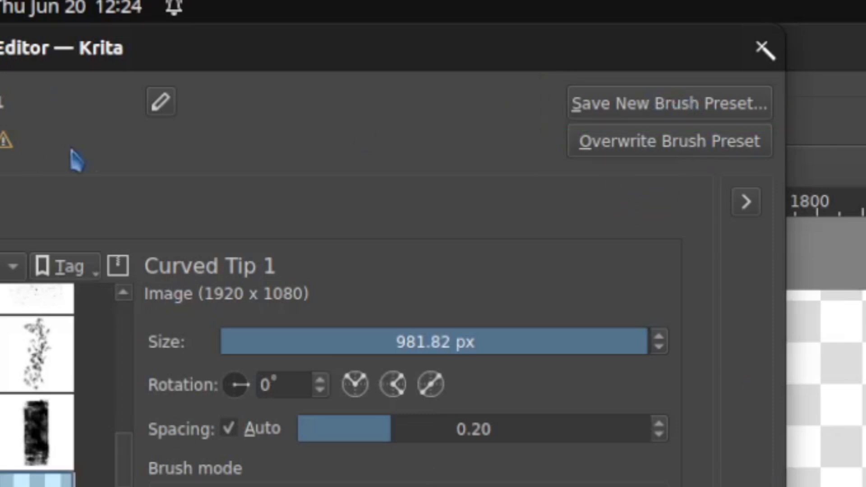
# Start saving the brush as a new preset and name it Curved Tip 2
pyautogui.click(722, 102)
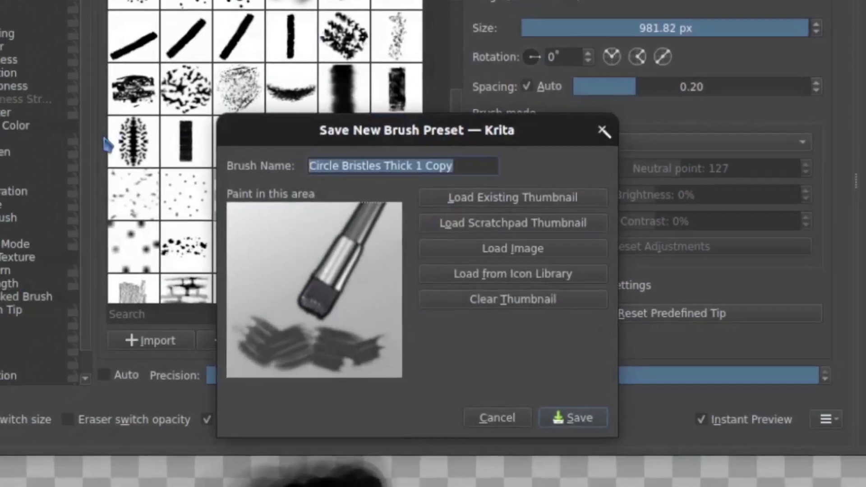
pyautogui.write('Thci')
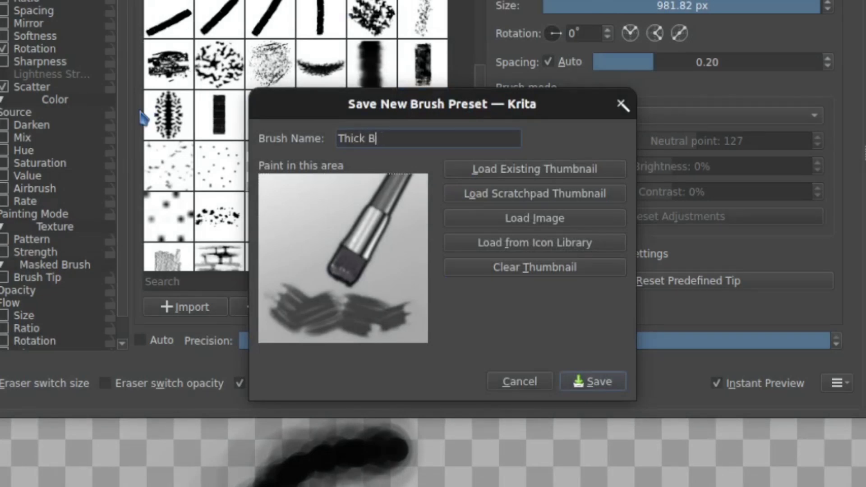
pyautogui.press('BackSpace')
pyautogui.press('BackSpace')
pyautogui.press('BackSpace')
pyautogui.press('BackSpace')
pyautogui.press('BackSpace')
pyautogui.press('BackSpace')
pyautogui.press('BackSpace')
pyautogui.press('BackSpace')
pyautogui.press('BackSpace')
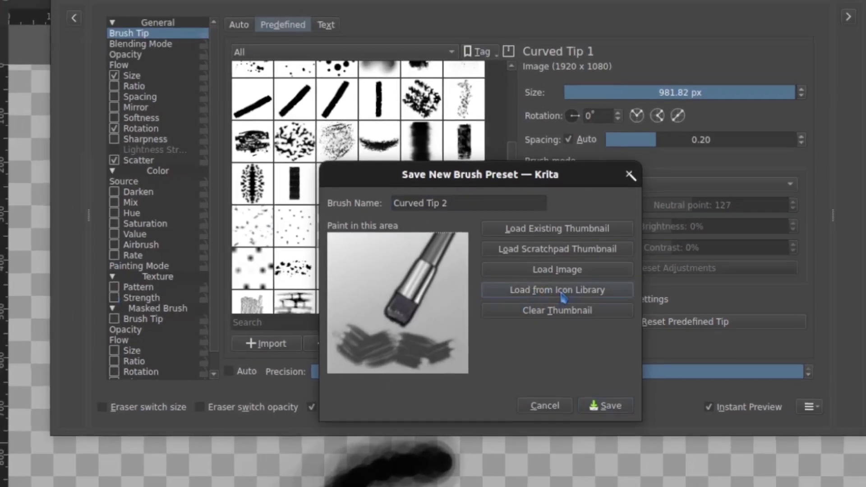
# Give the preset a thumbnail of the wide rounded brush from the icon library with hue 150, and save the preset
pyautogui.click(563, 293)
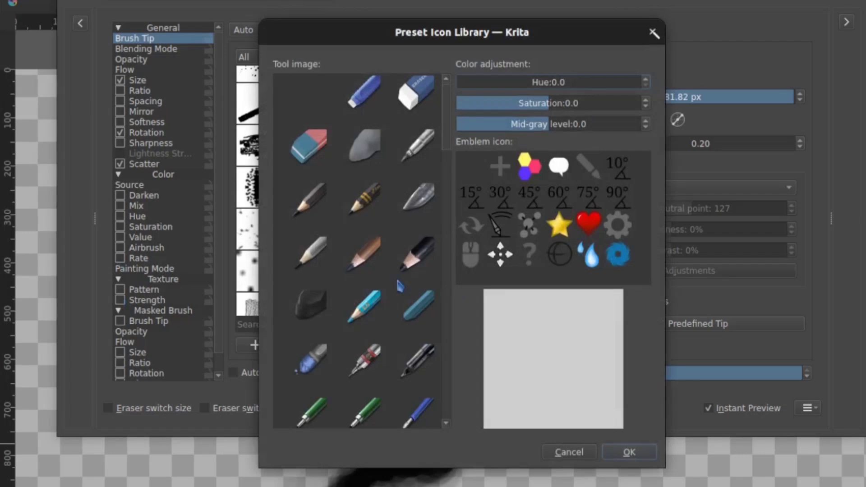
pyautogui.moveTo(449, 144); pyautogui.dragTo(461, 282)
pyautogui.click(371, 225)
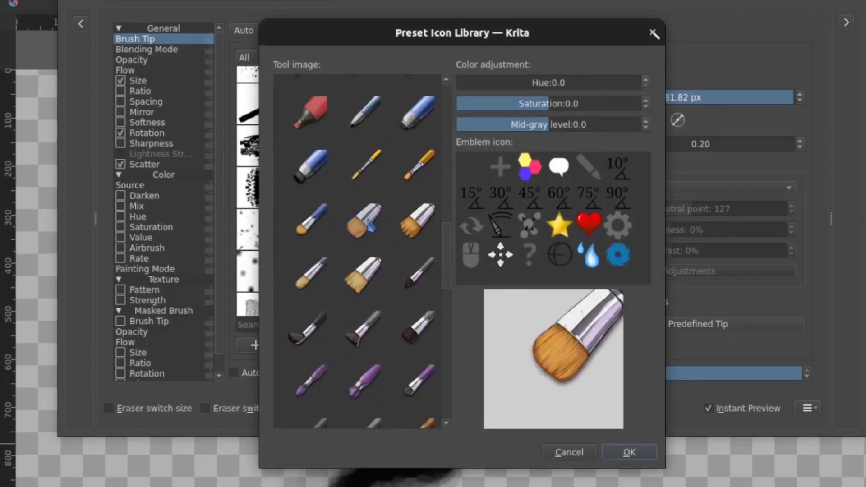
pyautogui.moveTo(477, 84); pyautogui.dragTo(534, 92)
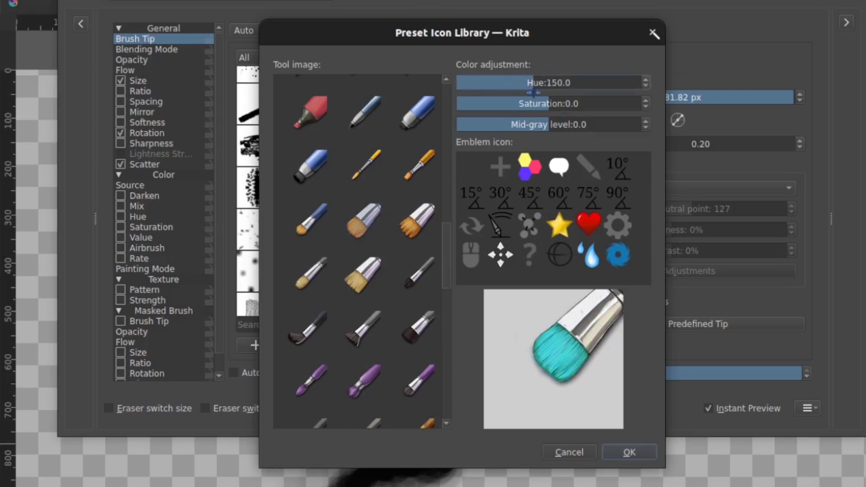
pyautogui.click(649, 461)
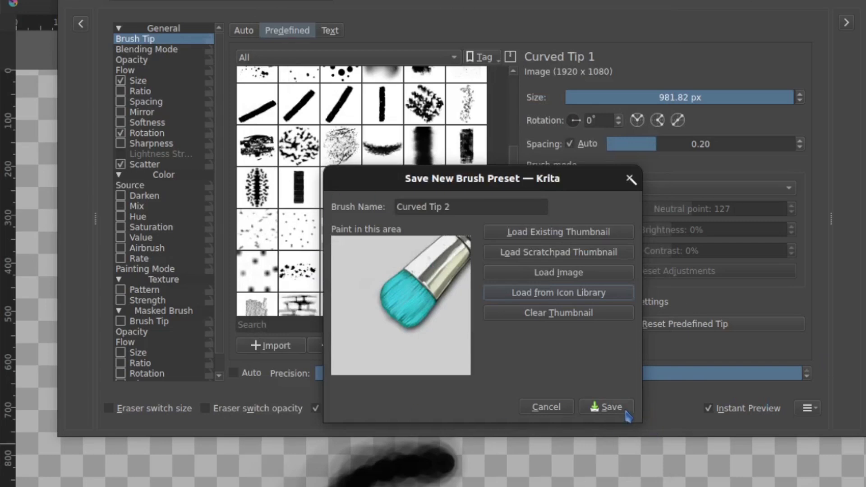
pyautogui.click(610, 408)
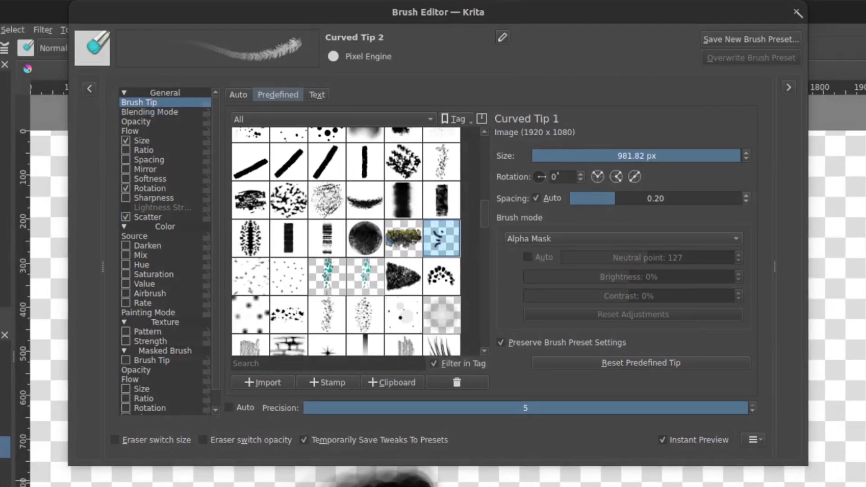
# Look through the brush options, examining the Size settings and the masked brush's Opacity settings
pyautogui.click(141, 140)
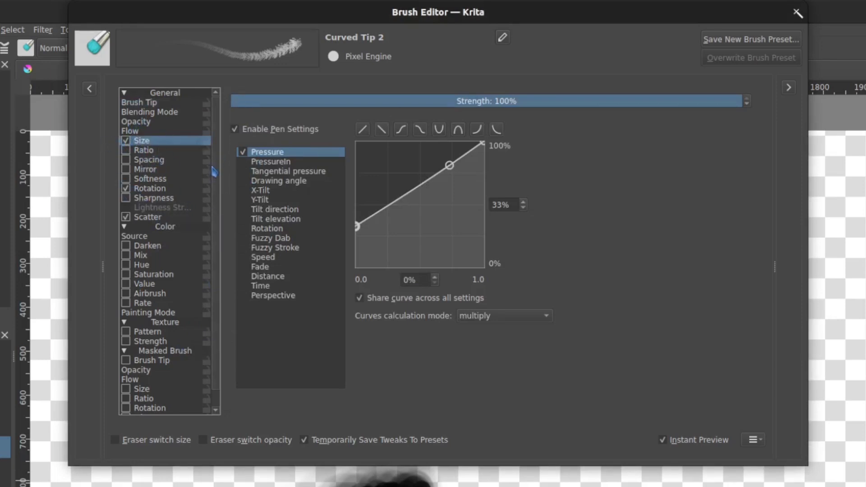
pyautogui.scroll(-1, 218, 172)
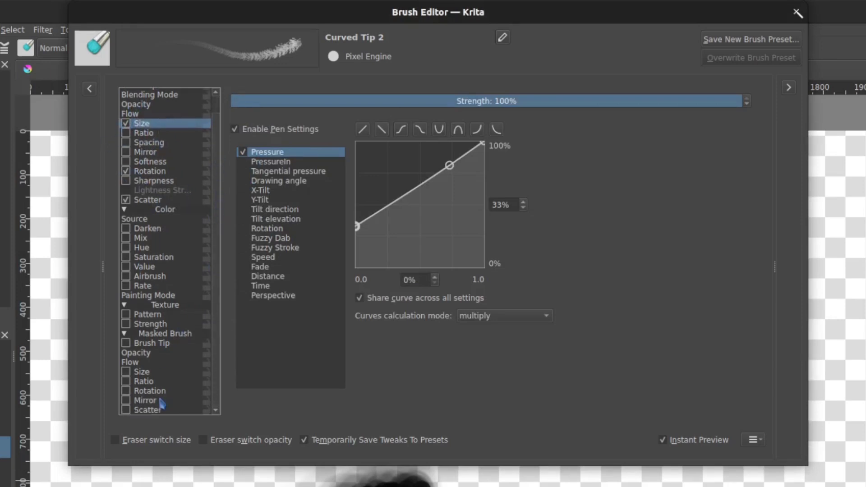
pyautogui.click(143, 355)
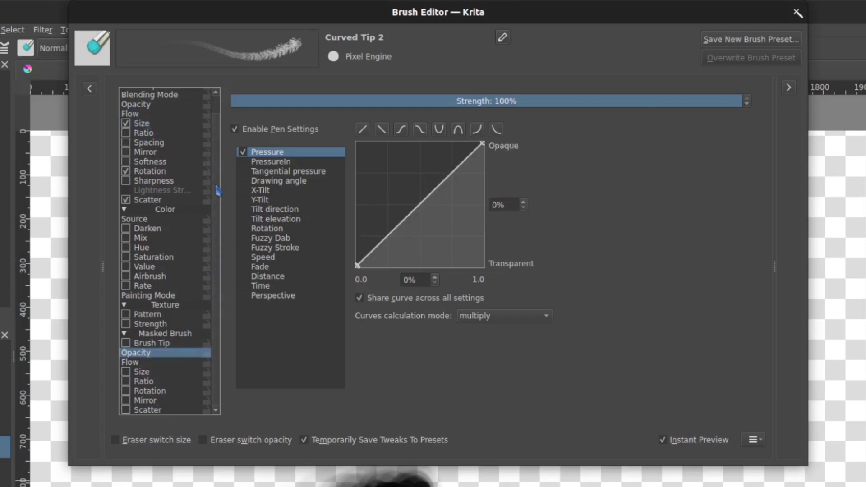
pyautogui.scroll(1, 218, 190)
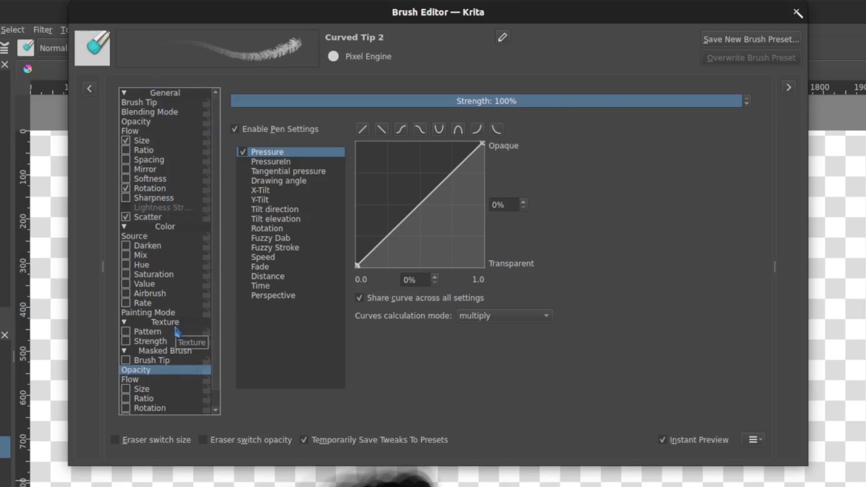
# Enable the Rotation sensor for the brush's Size option, and open the Scatter settings
pyautogui.click(144, 142)
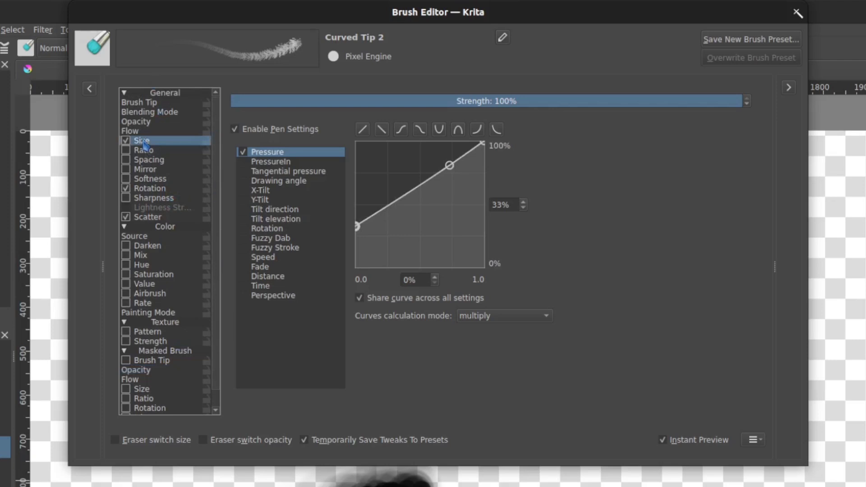
pyautogui.click(247, 231)
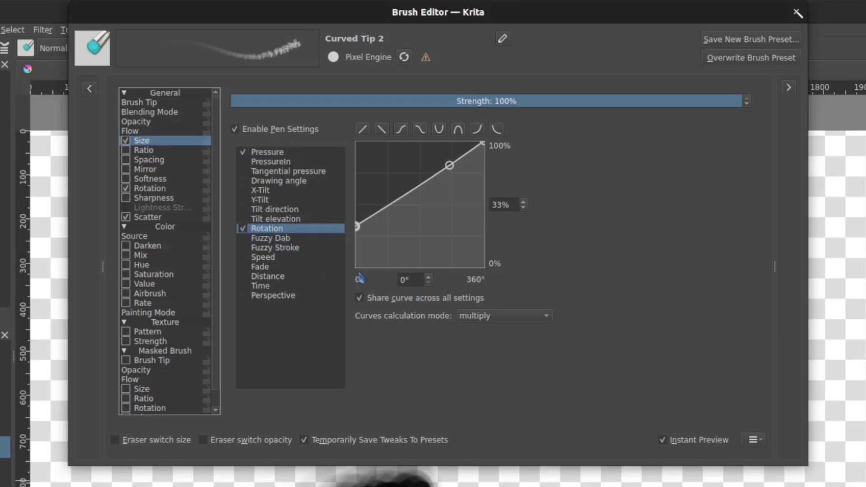
pyautogui.click(244, 229)
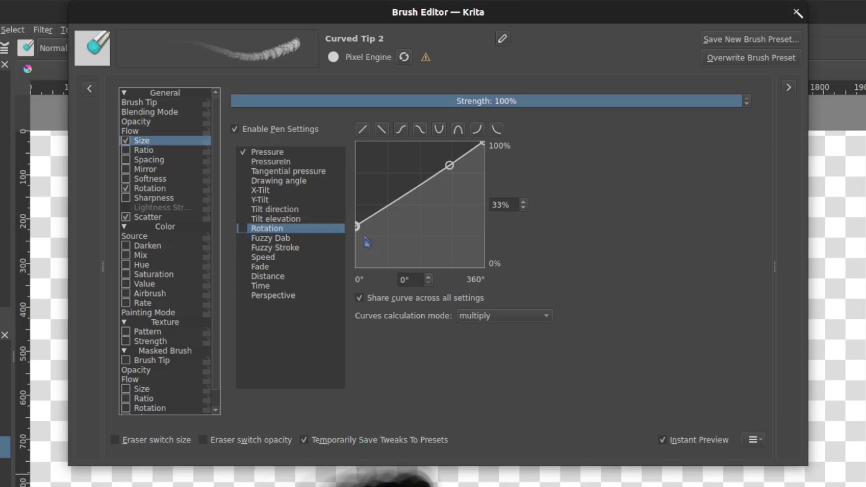
pyautogui.click(245, 230)
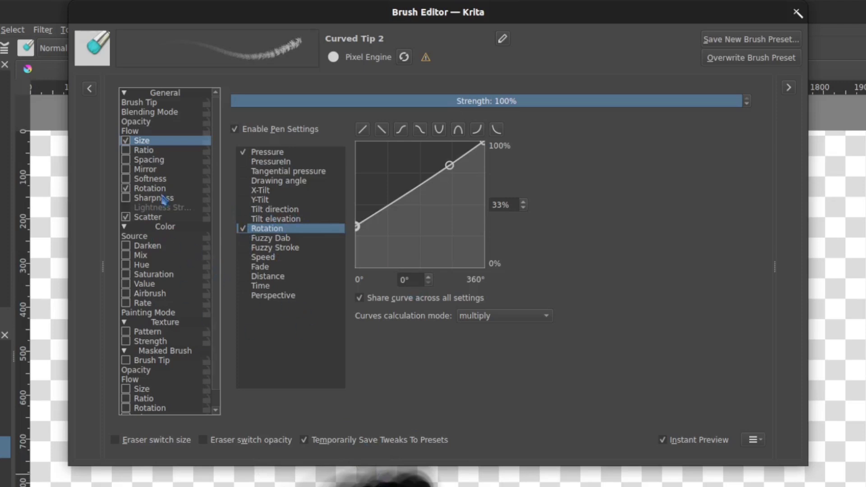
pyautogui.click(148, 217)
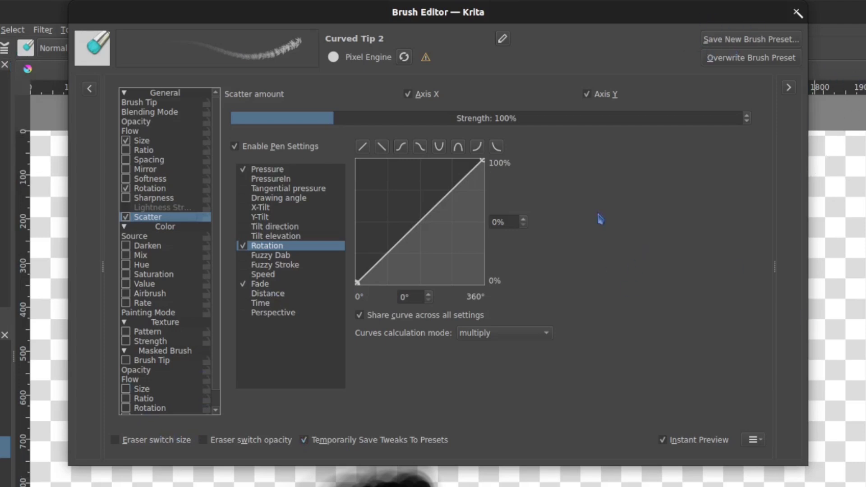
# Overwrite the Curved Tip 2 preset with the current brush settings and close the brush editor
pyautogui.click(764, 61)
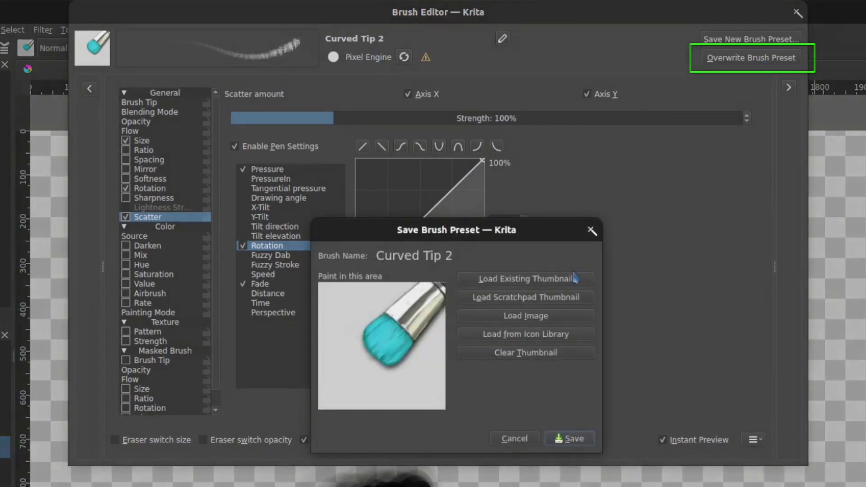
pyautogui.click(573, 439)
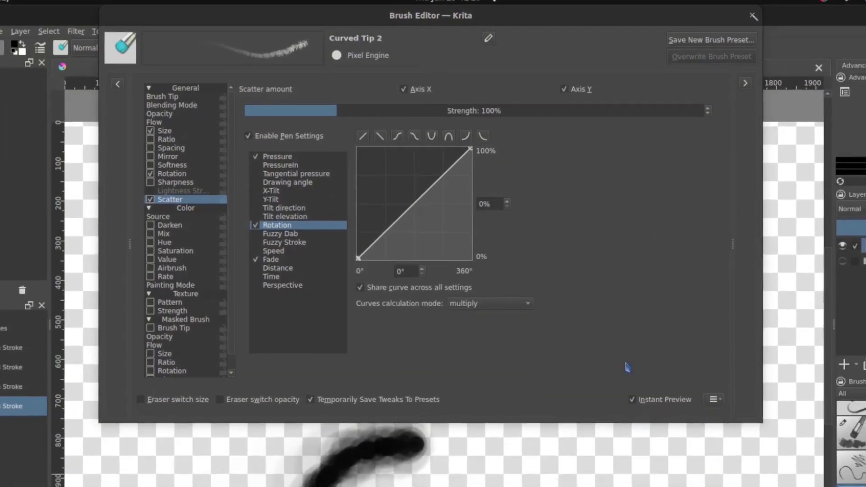
pyautogui.press('Escape')
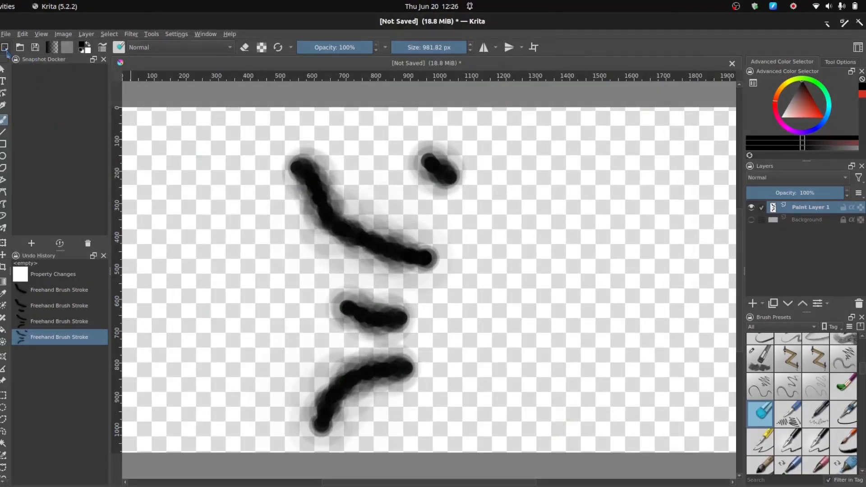
# Create a new 1920 by 1080 px RGB/Alpha document at 300 pixels per inch
pyautogui.click(4, 47)
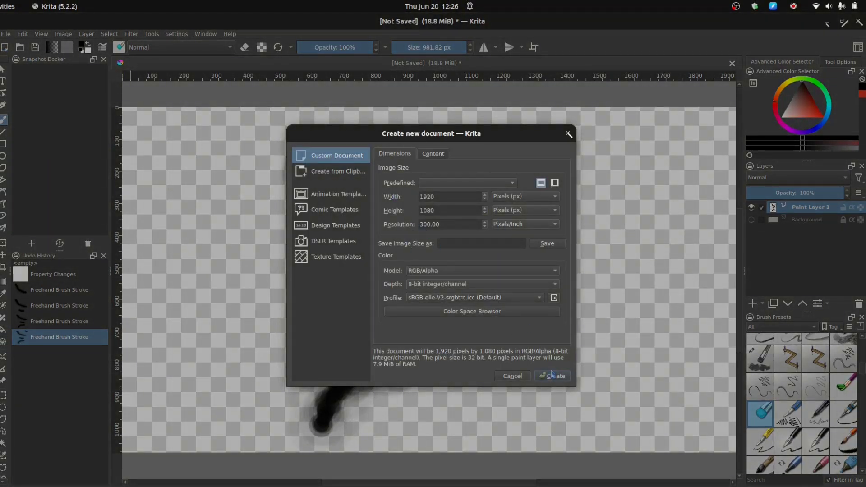
pyautogui.press('Return')
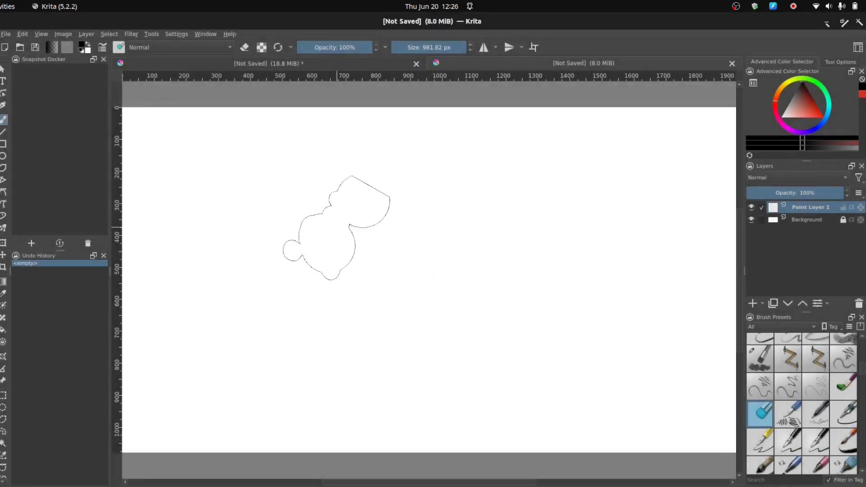
# Try out the Curved Tip 2 brush with several test strokes on the blank canvas, and undo them all
pyautogui.moveTo(365, 225)
pyautogui.mouseDown()
pyautogui.moveTo(488, 293)
pyautogui.moveTo(549, 221)
pyautogui.mouseUp()
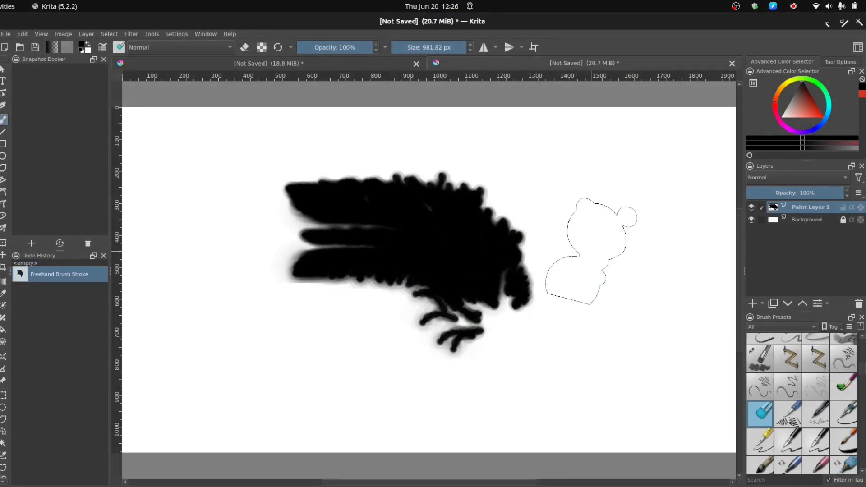
pyautogui.hotkey('ctrl', 'z')
pyautogui.moveTo(587, 251)
pyautogui.mouseDown()
pyautogui.moveTo(533, 246)
pyautogui.moveTo(467, 262)
pyautogui.mouseUp()
pyautogui.moveTo(406, 154); pyautogui.dragTo(406, 237)
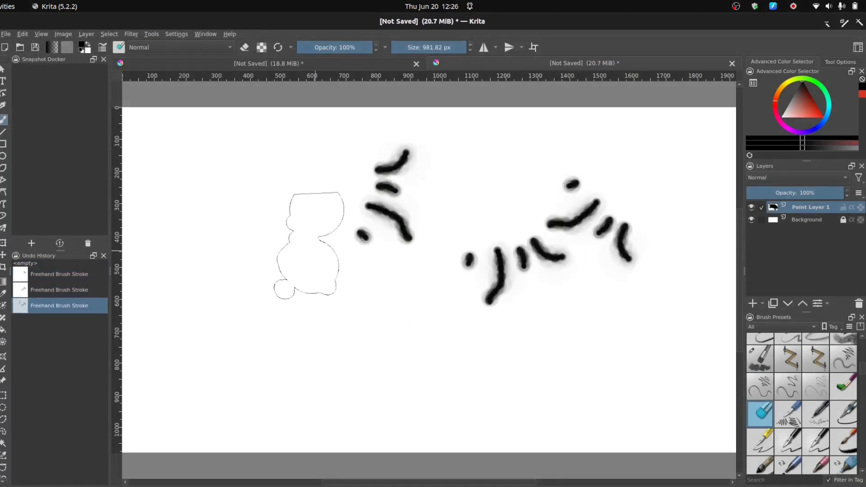
pyautogui.moveTo(316, 181); pyautogui.dragTo(253, 284)
pyautogui.moveTo(406, 266); pyautogui.dragTo(320, 315)
pyautogui.moveTo(376, 315)
pyautogui.mouseDown()
pyautogui.moveTo(373, 334)
pyautogui.moveTo(397, 334)
pyautogui.mouseUp()
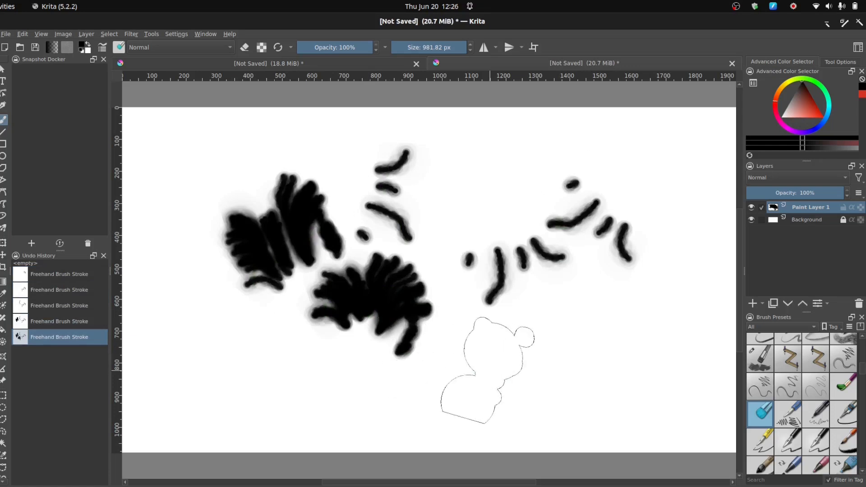
pyautogui.hotkey('ctrl', 'z')
pyautogui.hotkey('ctrl', 'z')
pyautogui.hotkey('ctrl', 'z')
pyautogui.hotkey('ctrl', 'z')
pyautogui.hotkey('ctrl', 'z')
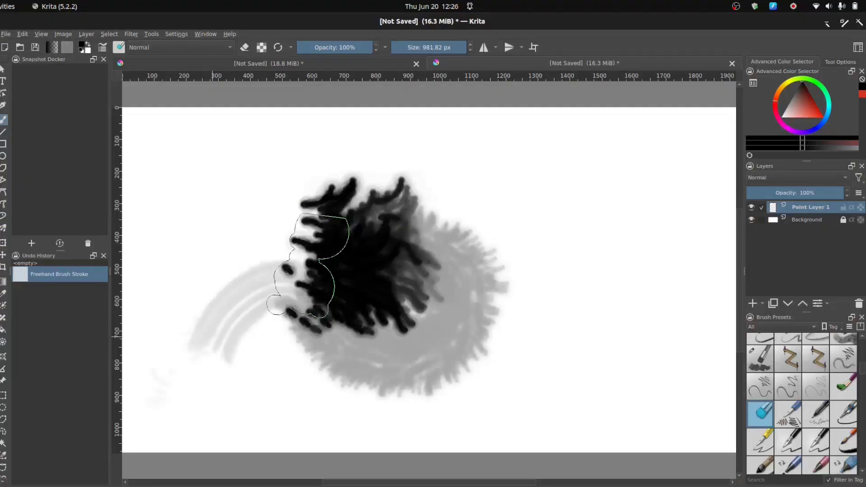
# Paint overlapping light grey and black strokes across most of the canvas with the Curved Tip 2 brush
pyautogui.moveTo(319, 251); pyautogui.dragTo(360, 213)
pyautogui.moveTo(413, 195)
pyautogui.mouseDown()
pyautogui.moveTo(503, 198)
pyautogui.moveTo(581, 236)
pyautogui.moveTo(562, 338)
pyautogui.moveTo(473, 293)
pyautogui.moveTo(436, 356)
pyautogui.moveTo(388, 402)
pyautogui.moveTo(343, 383)
pyautogui.moveTo(242, 406)
pyautogui.moveTo(207, 402)
pyautogui.moveTo(239, 361)
pyautogui.moveTo(246, 384)
pyautogui.moveTo(343, 406)
pyautogui.moveTo(316, 420)
pyautogui.mouseUp()
pyautogui.moveTo(311, 397)
pyautogui.mouseDown()
pyautogui.moveTo(334, 415)
pyautogui.moveTo(334, 397)
pyautogui.mouseUp()
pyautogui.moveTo(311, 406)
pyautogui.mouseDown()
pyautogui.moveTo(325, 388)
pyautogui.moveTo(330, 433)
pyautogui.mouseUp()
pyautogui.moveTo(325, 406); pyautogui.dragTo(334, 442)
pyautogui.moveTo(334, 420)
pyautogui.mouseDown()
pyautogui.moveTo(375, 433)
pyautogui.moveTo(398, 406)
pyautogui.mouseUp()
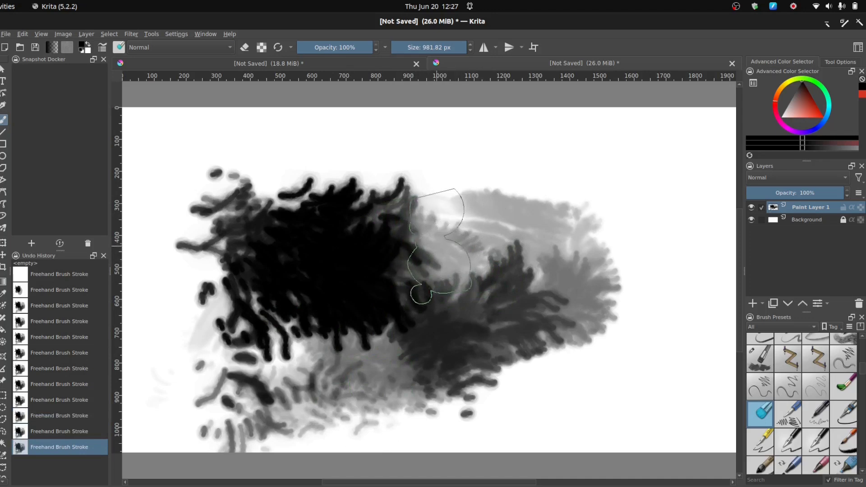
pyautogui.moveTo(443, 192)
pyautogui.mouseDown()
pyautogui.moveTo(459, 205)
pyautogui.moveTo(394, 197)
pyautogui.moveTo(365, 169)
pyautogui.moveTo(333, 171)
pyautogui.moveTo(304, 199)
pyautogui.moveTo(363, 252)
pyautogui.moveTo(512, 246)
pyautogui.moveTo(567, 222)
pyautogui.moveTo(610, 240)
pyautogui.moveTo(618, 292)
pyautogui.moveTo(576, 335)
pyautogui.mouseUp()
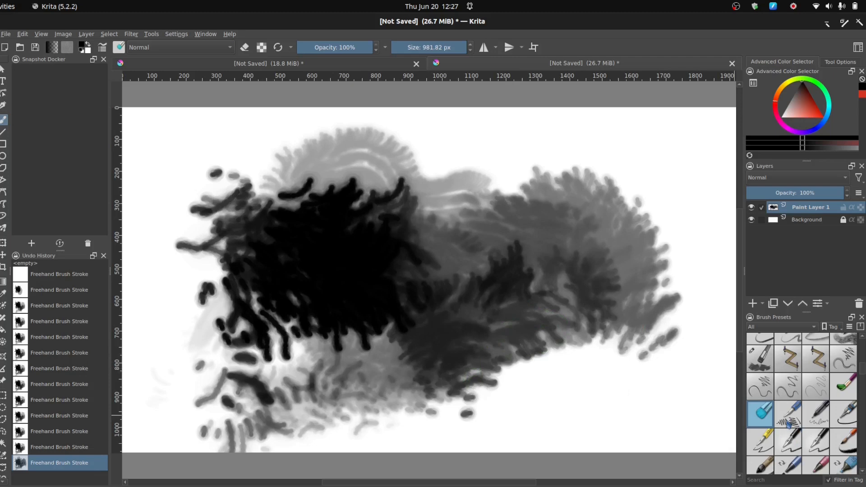
# Start a new resource bundle from the resource manager and add the Curved Tip 1 brush tip to it
pyautogui.moveTo(787, 424)
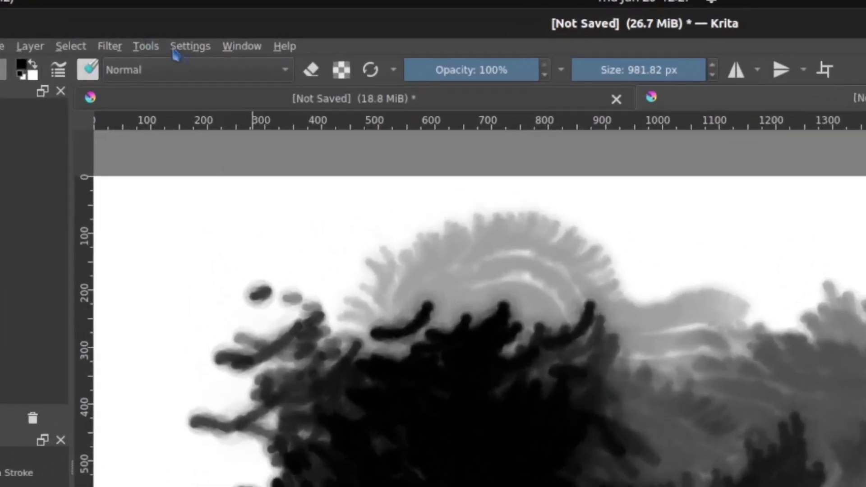
pyautogui.click(149, 40)
pyautogui.moveTo(183, 41)
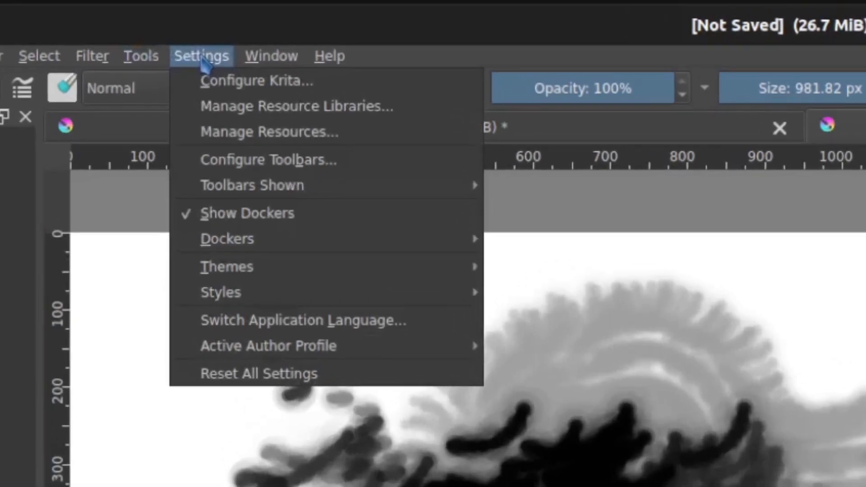
pyautogui.click(274, 144)
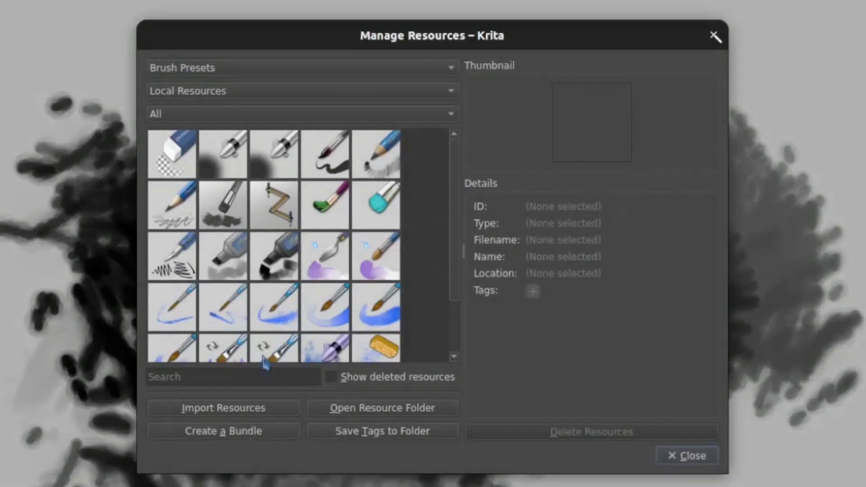
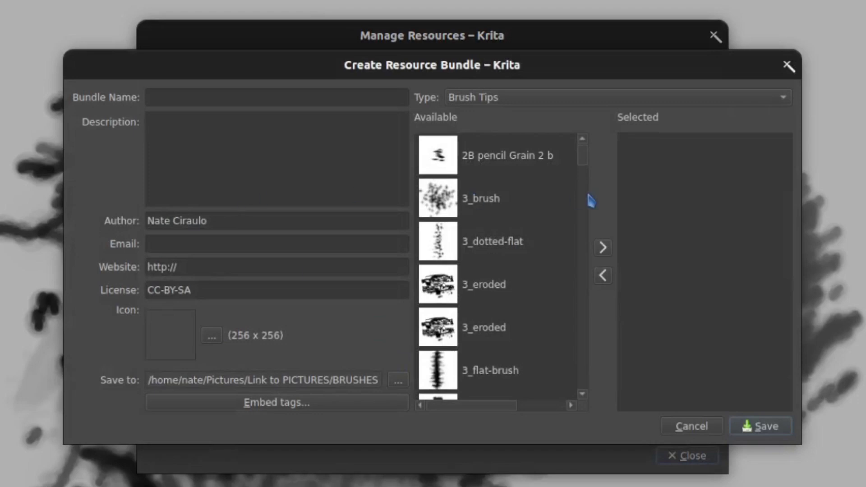
pyautogui.moveTo(581, 161); pyautogui.dragTo(585, 238)
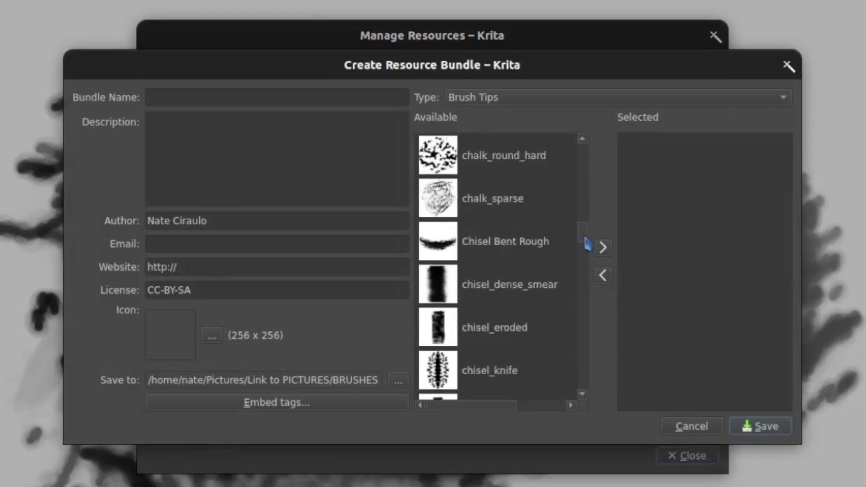
pyautogui.scroll(-2, 537, 302)
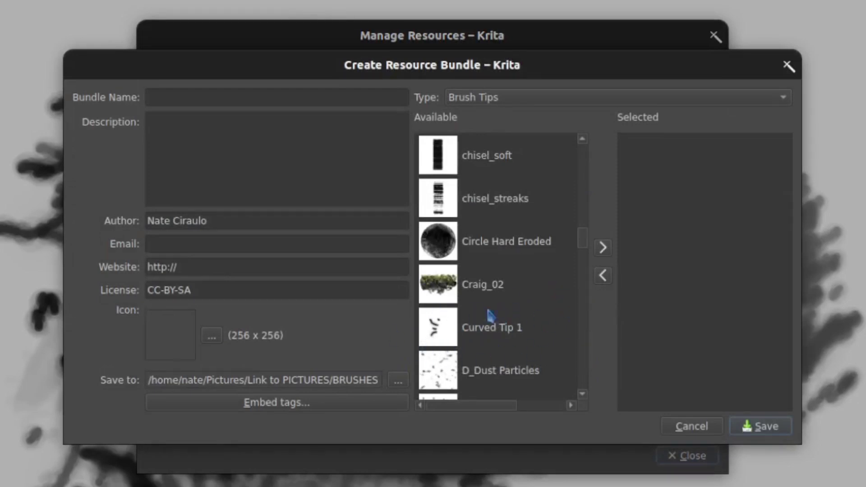
pyautogui.click(472, 340)
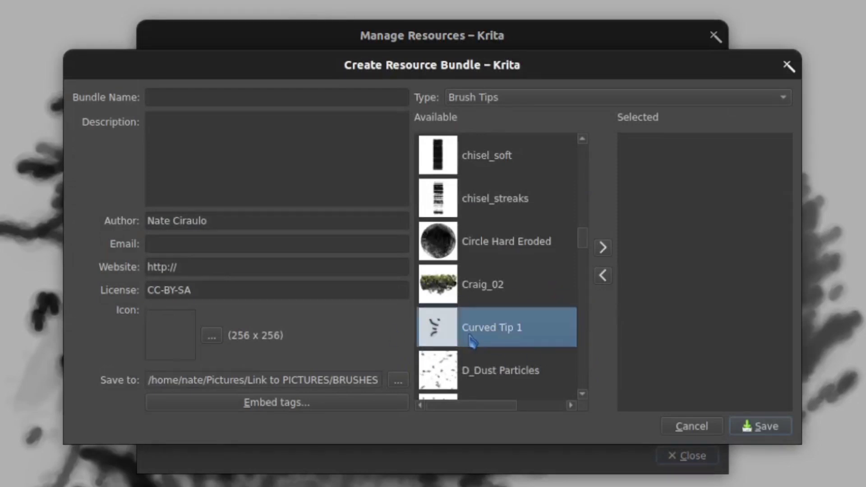
pyautogui.click(604, 248)
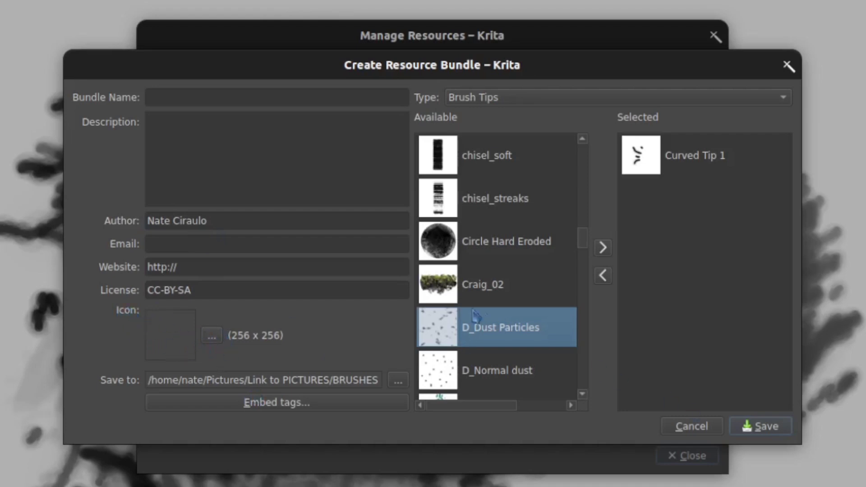
# Use Curved Tip 1.png from the BRUSHES folder inside Link to PICTURES as the bundle icon
pyautogui.click(213, 336)
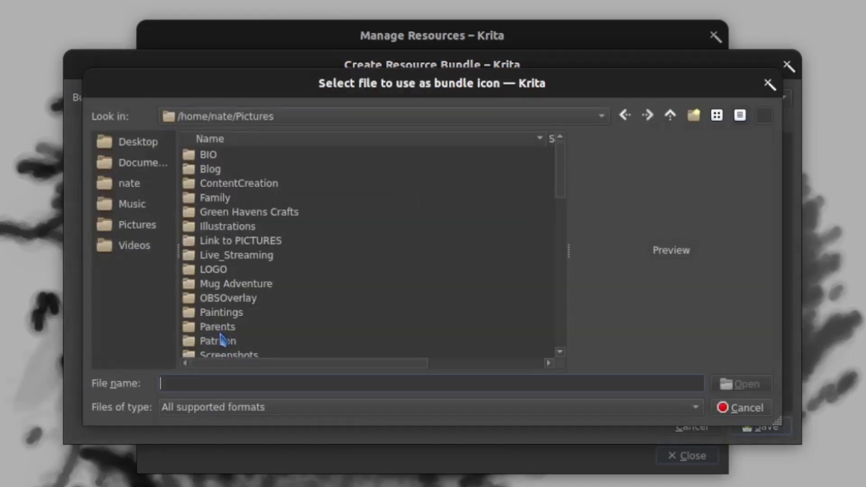
pyautogui.doubleClick(230, 242)
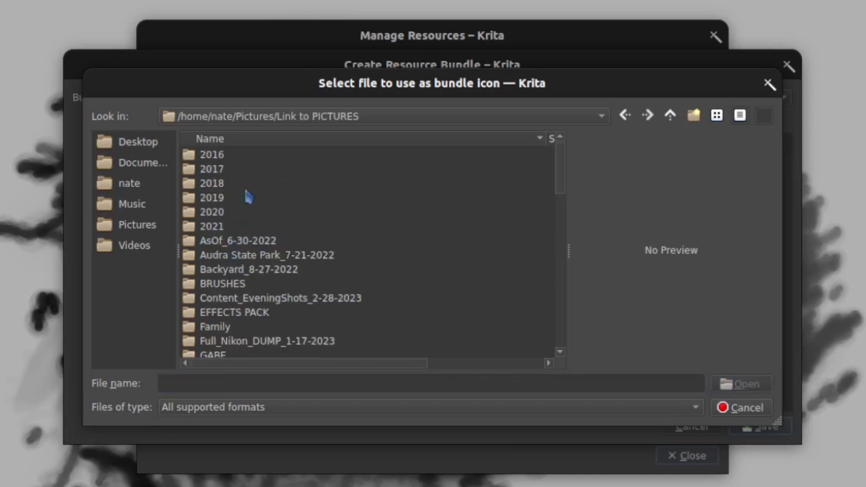
pyautogui.doubleClick(238, 285)
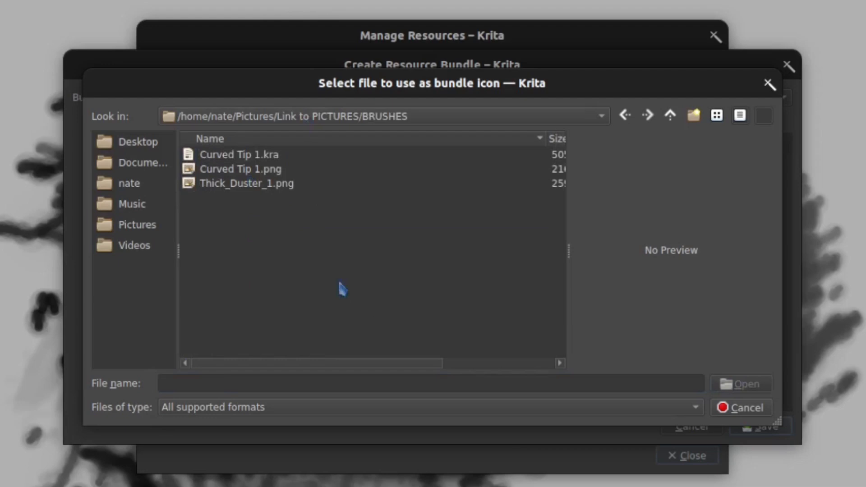
pyautogui.click(278, 171)
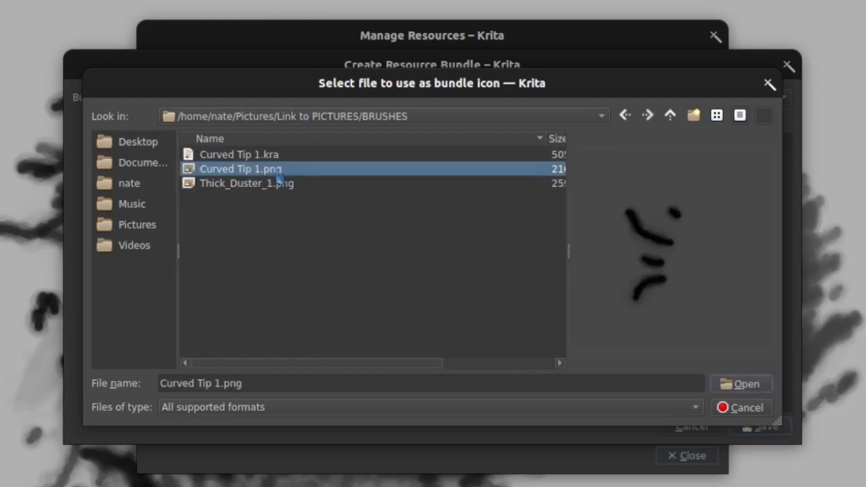
pyautogui.click(737, 386)
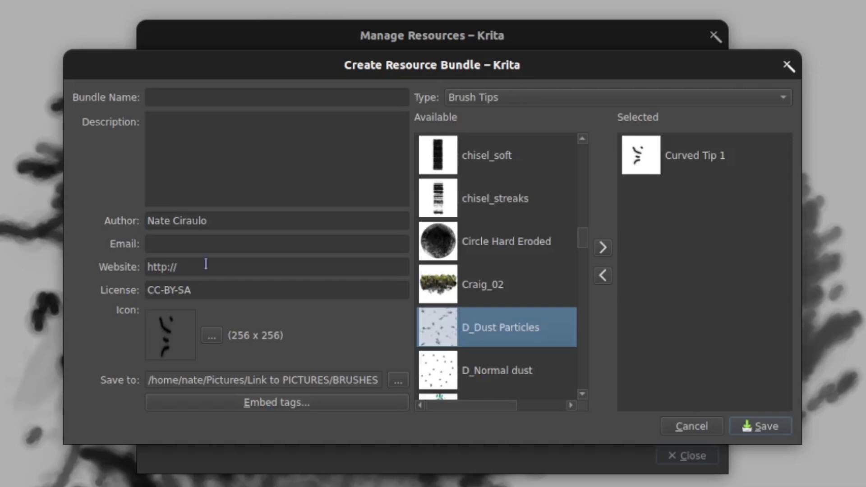
# Check the tags available for embedding without adding any, name the bundle Curved Tips and save it
pyautogui.click(360, 403)
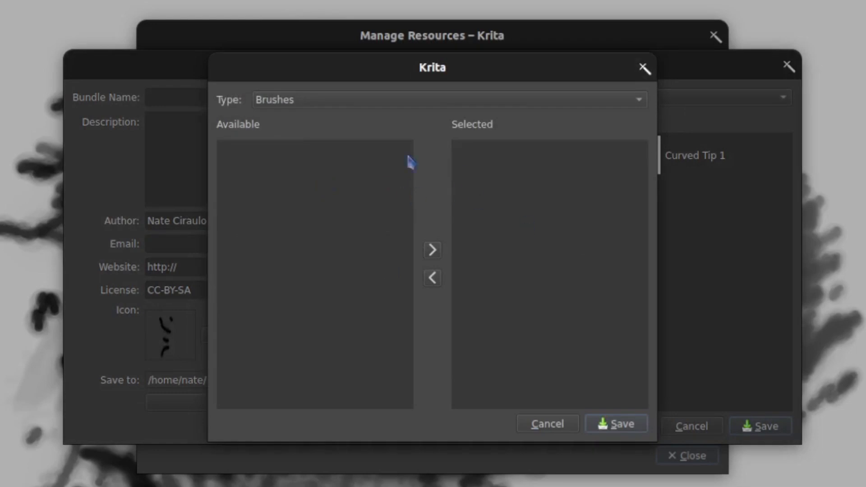
pyautogui.click(572, 425)
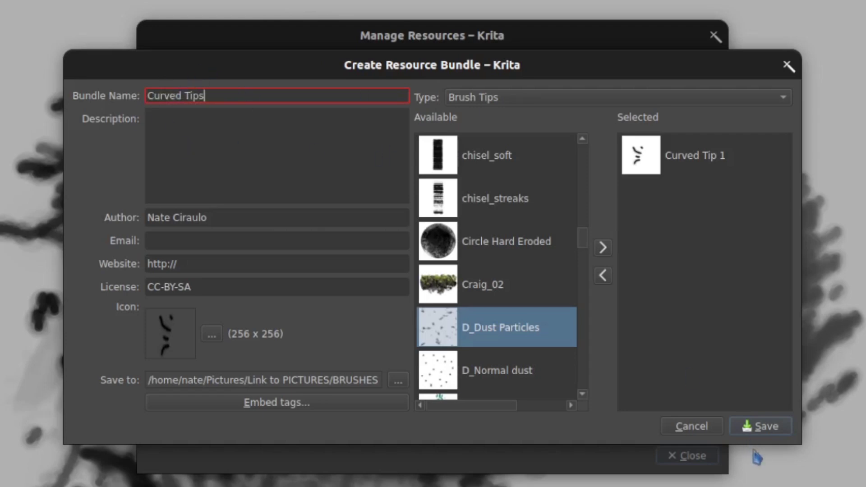
pyautogui.click(768, 427)
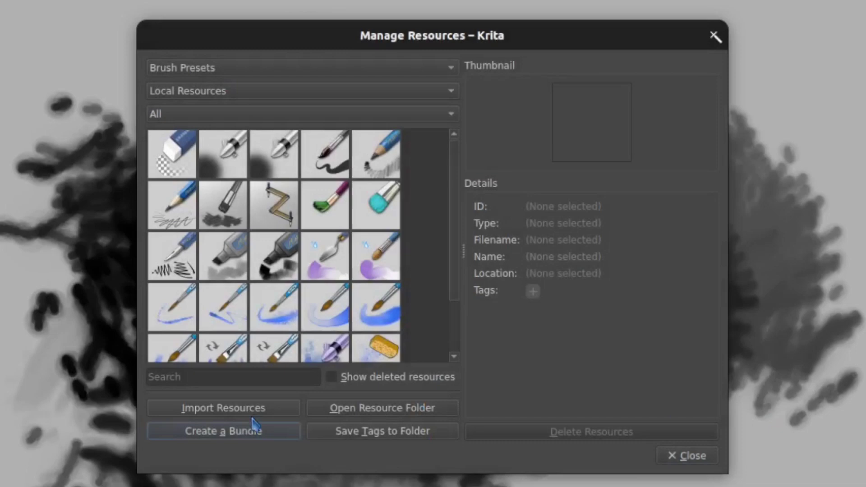
# Check the bundle save location, switch to Files to inspect Curved_Tips.bundle in the BRUSHES folder, and return to Krita, closing the resource manager
pyautogui.click(277, 433)
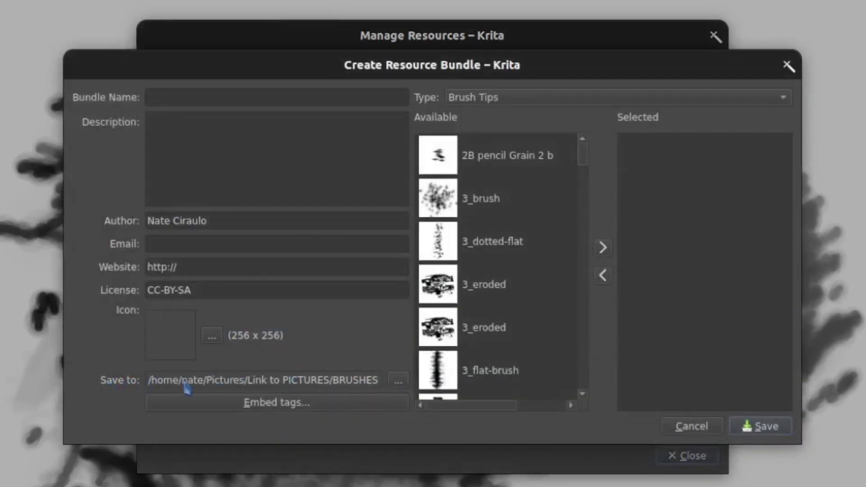
pyautogui.click(692, 427)
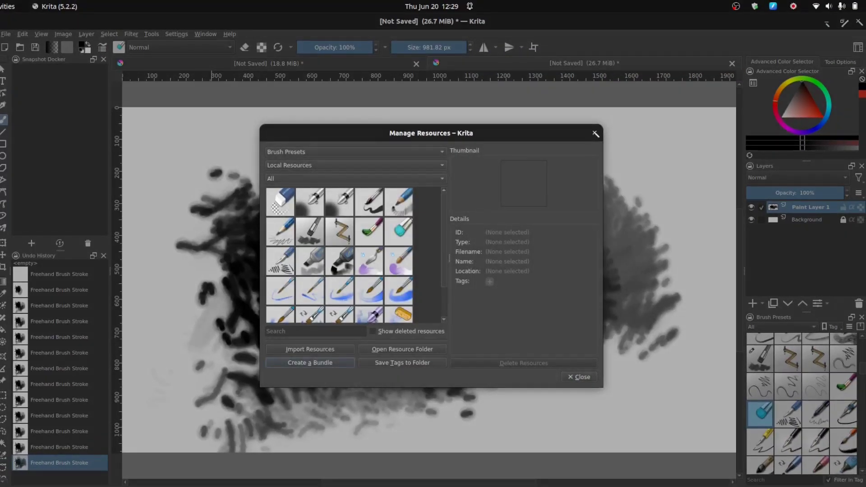
pyautogui.hotkey('alt', 'Tab')
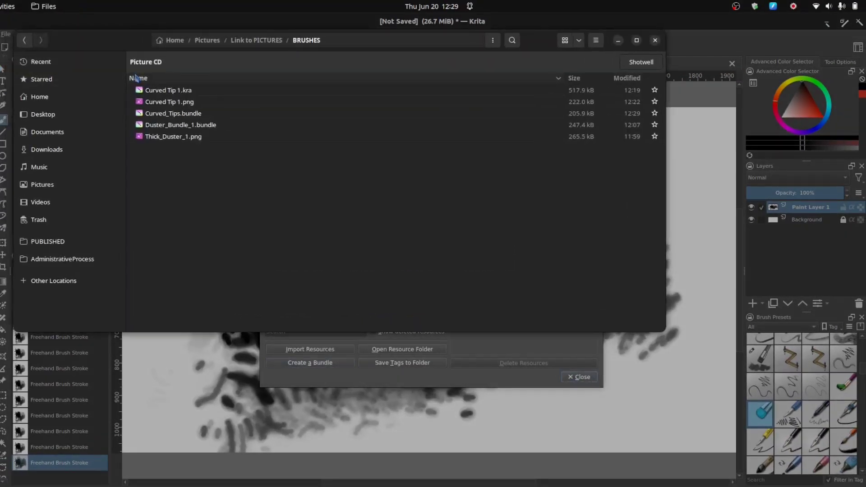
pyautogui.click(209, 130)
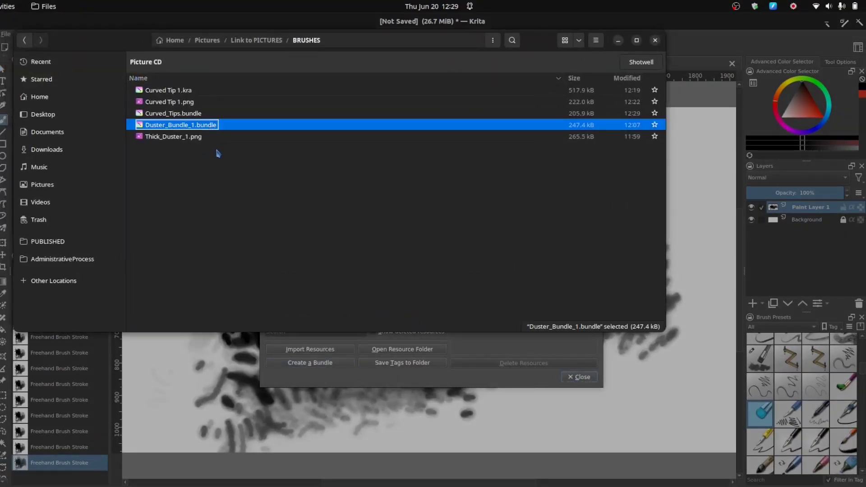
pyautogui.click(176, 114)
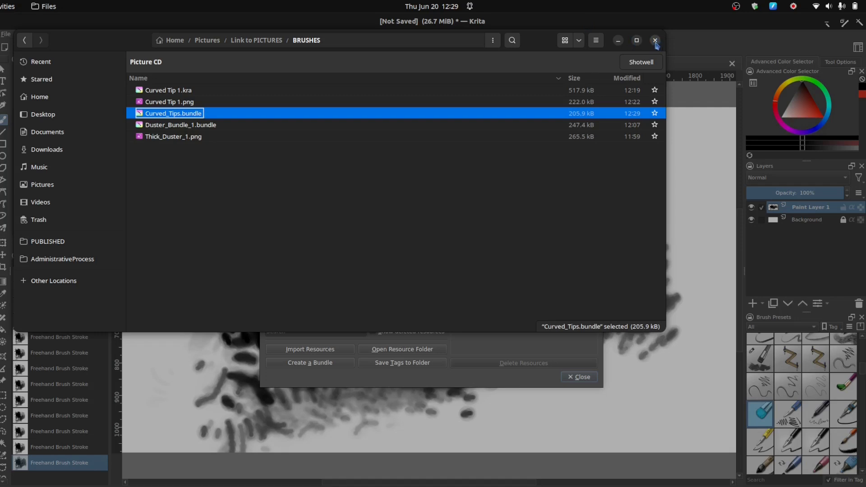
pyautogui.click(619, 41)
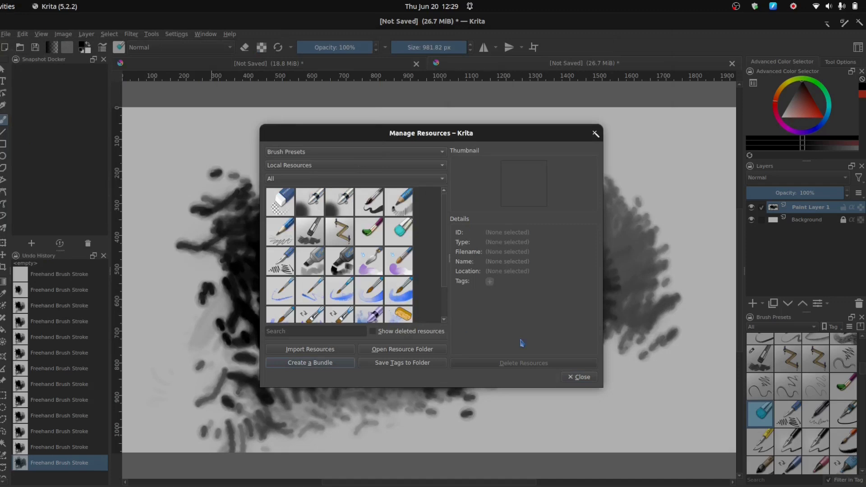
pyautogui.click(596, 135)
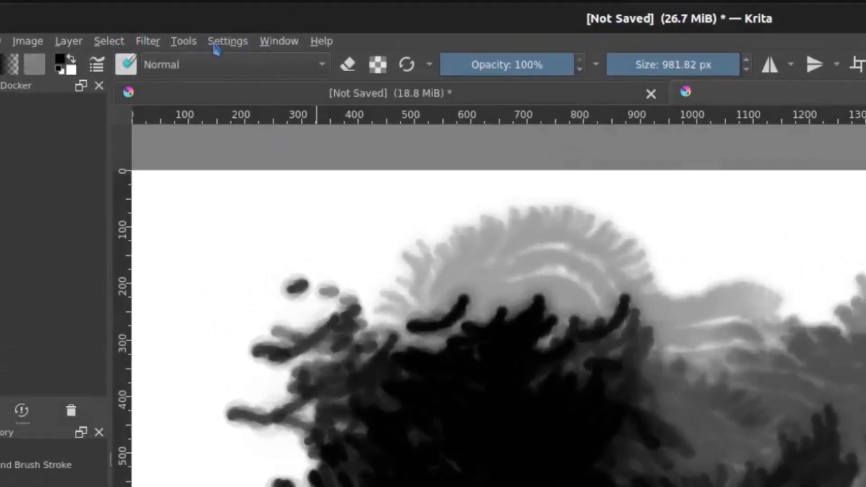
# From the resource manager, browse for an import to BRUSHES inside Link to PICTURES, select Curved_Tips.bundle, cancel the import and close the manager
pyautogui.click(174, 34)
pyautogui.click(339, 115)
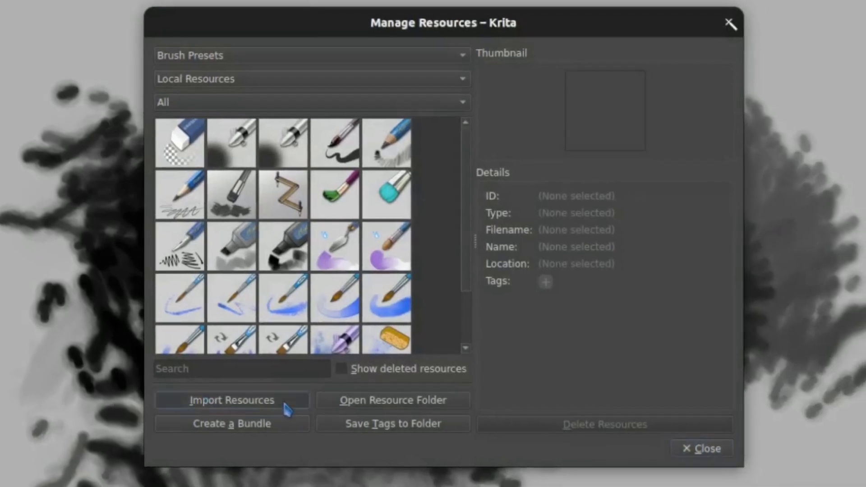
pyautogui.click(291, 413)
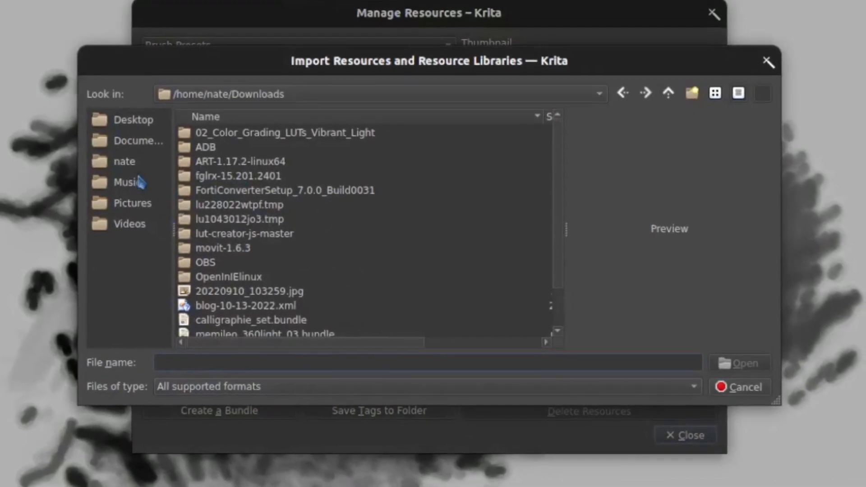
pyautogui.click(141, 203)
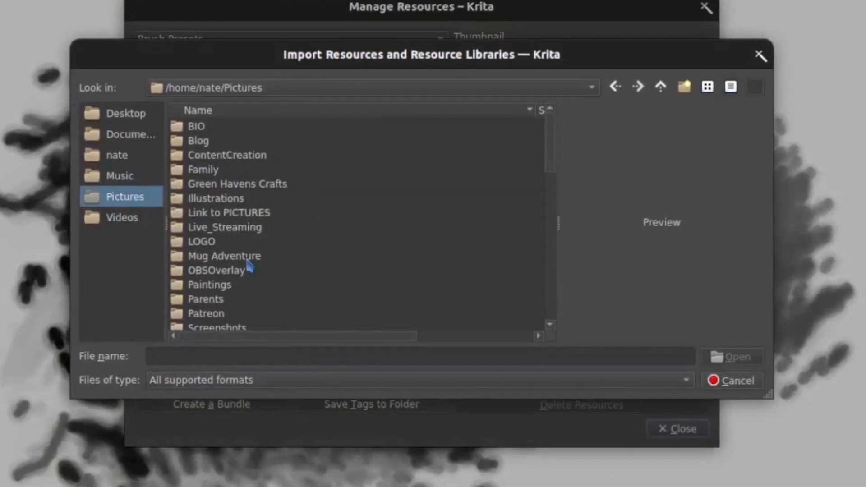
pyautogui.doubleClick(261, 213)
pyautogui.scroll(-2, 277, 290)
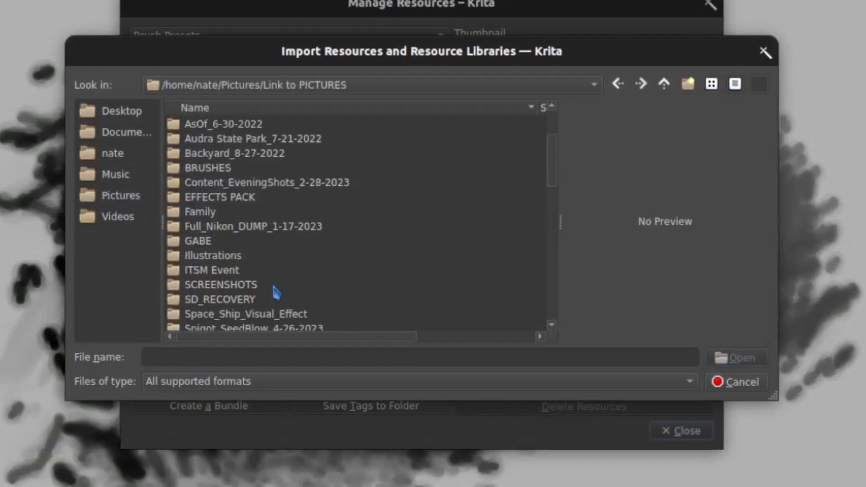
pyautogui.scroll(2, 266, 270)
pyautogui.doubleClick(227, 258)
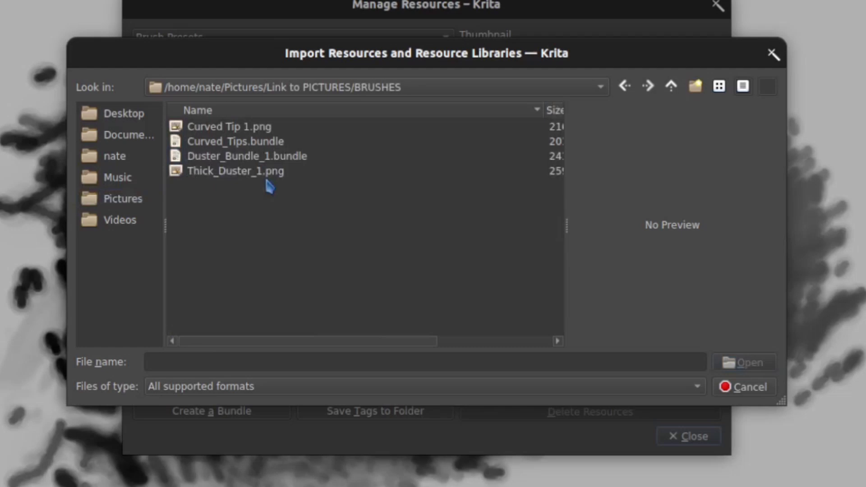
pyautogui.click(282, 142)
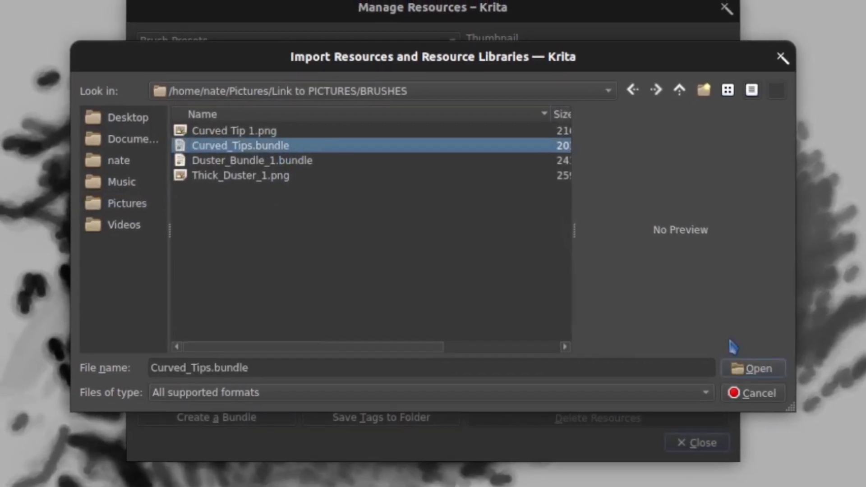
pyautogui.click(760, 397)
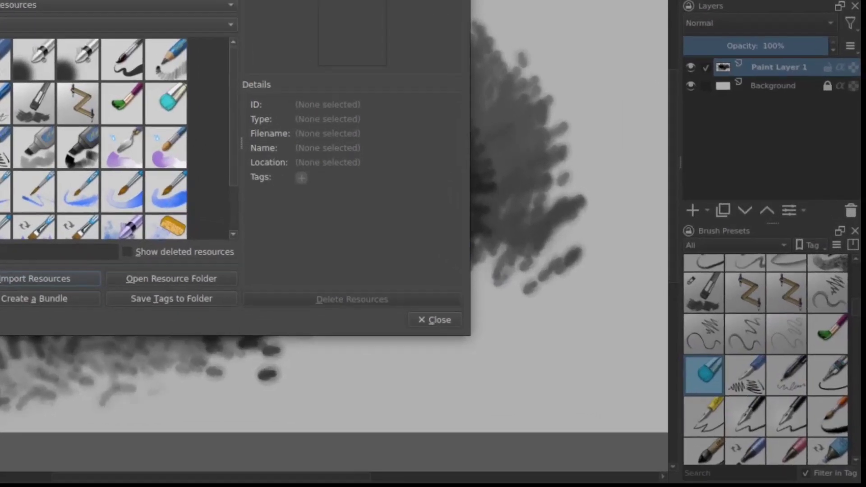
pyautogui.click(598, 135)
# Filter the brush presets by the FX tag to view that group, and return to showing All presets
pyautogui.click(815, 328)
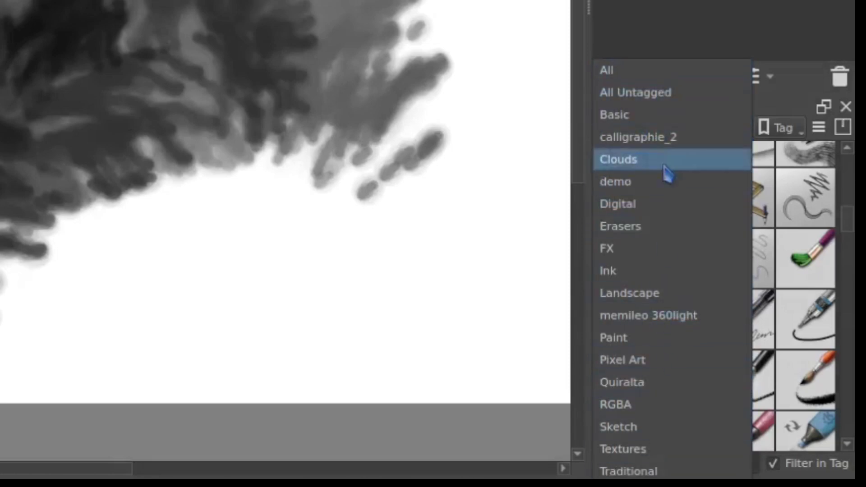
pyautogui.click(635, 251)
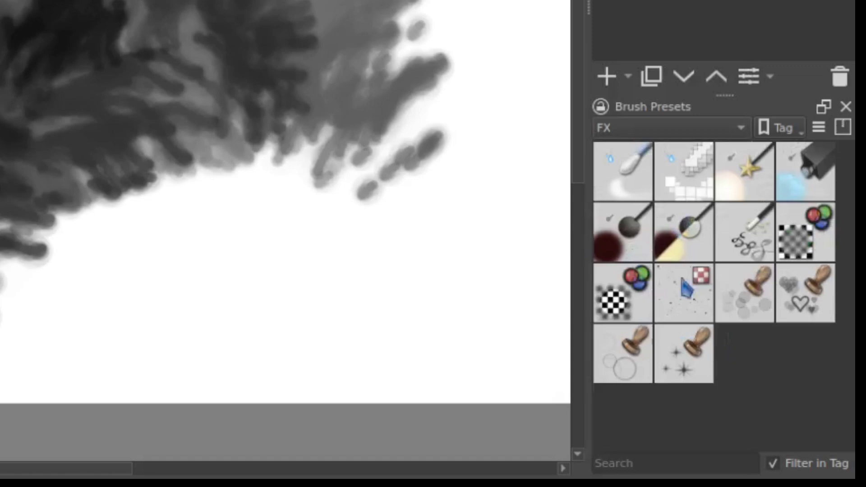
pyautogui.click(735, 128)
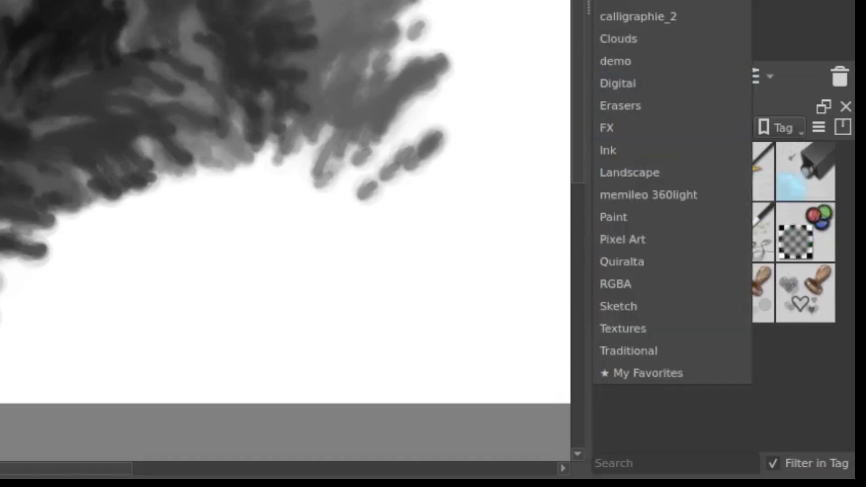
pyautogui.press('Home')
pyautogui.press('Return')
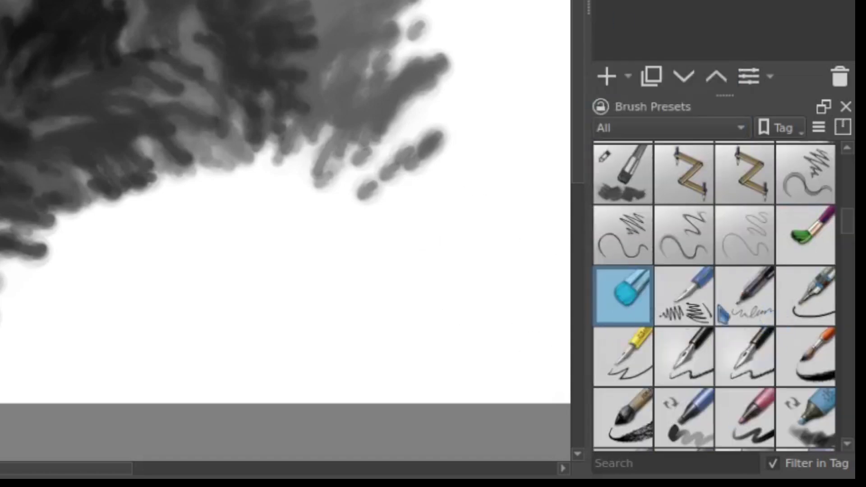